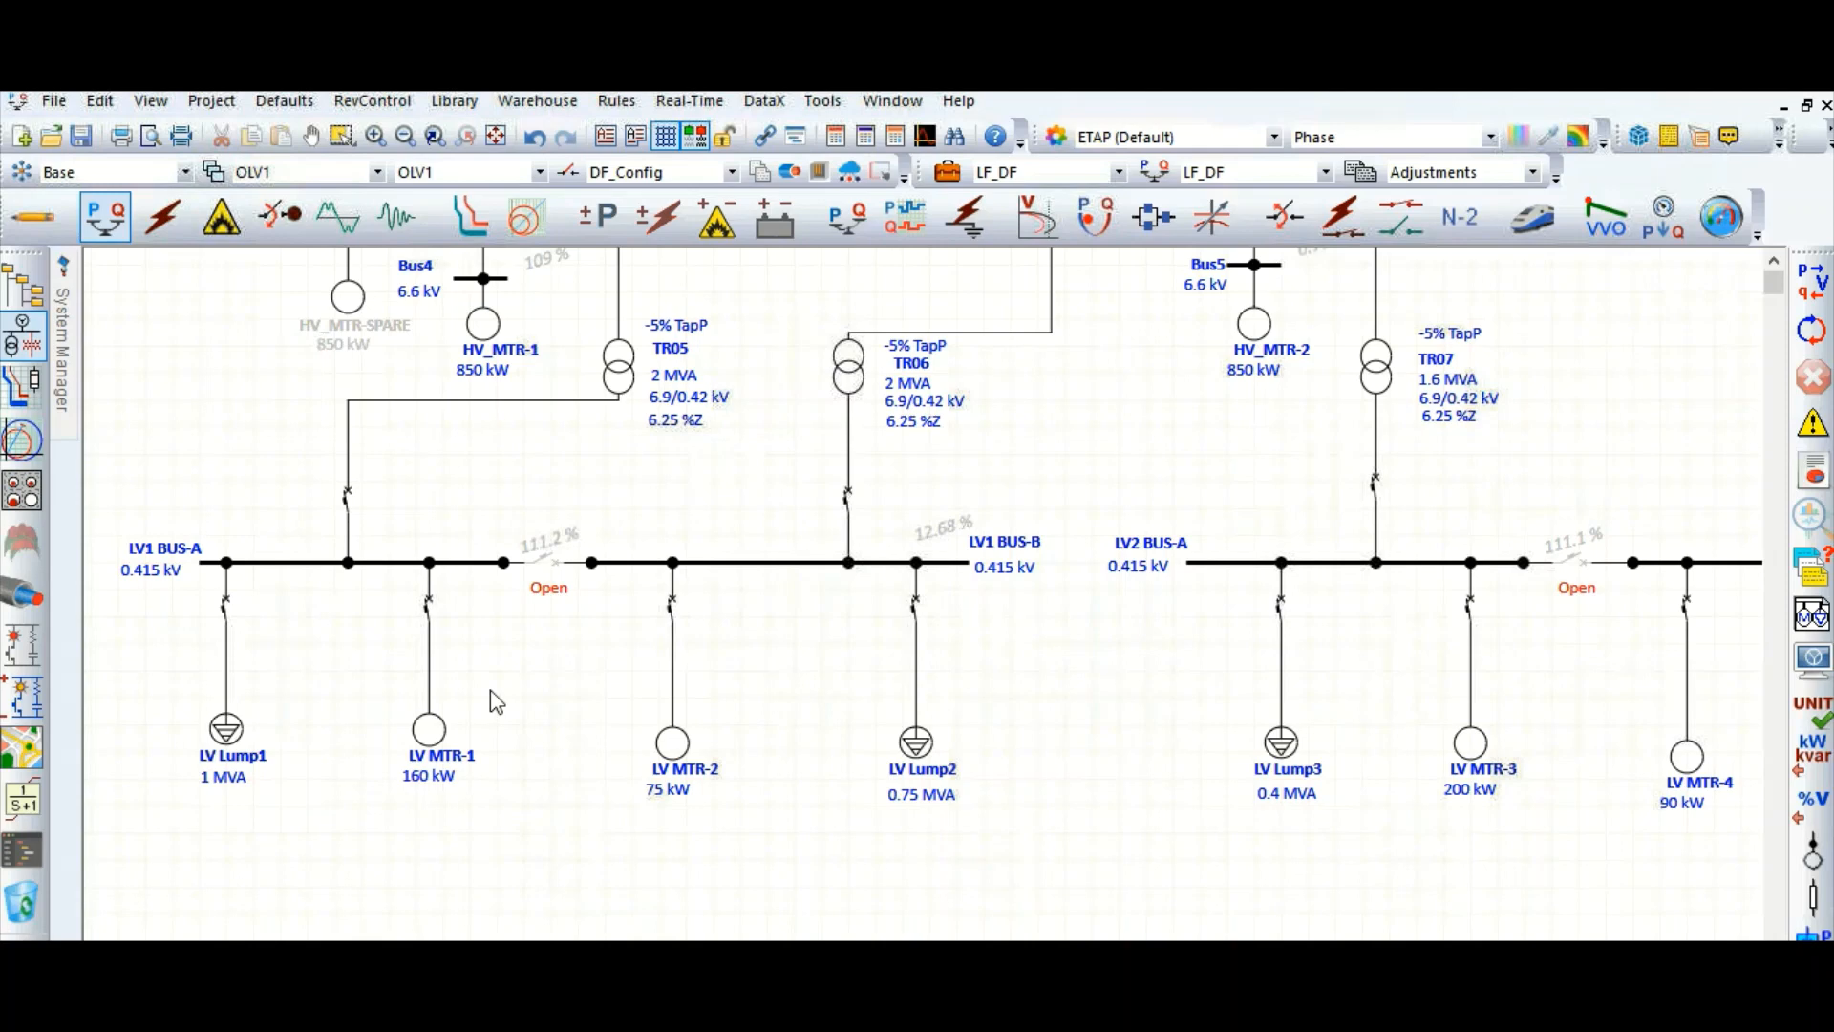
# Open the properties of motor LV MTR-1 and review its nameplate ratings and its locked-rotor impedance data.
pyautogui.click(431, 736)
pyautogui.doubleClick(431, 737)
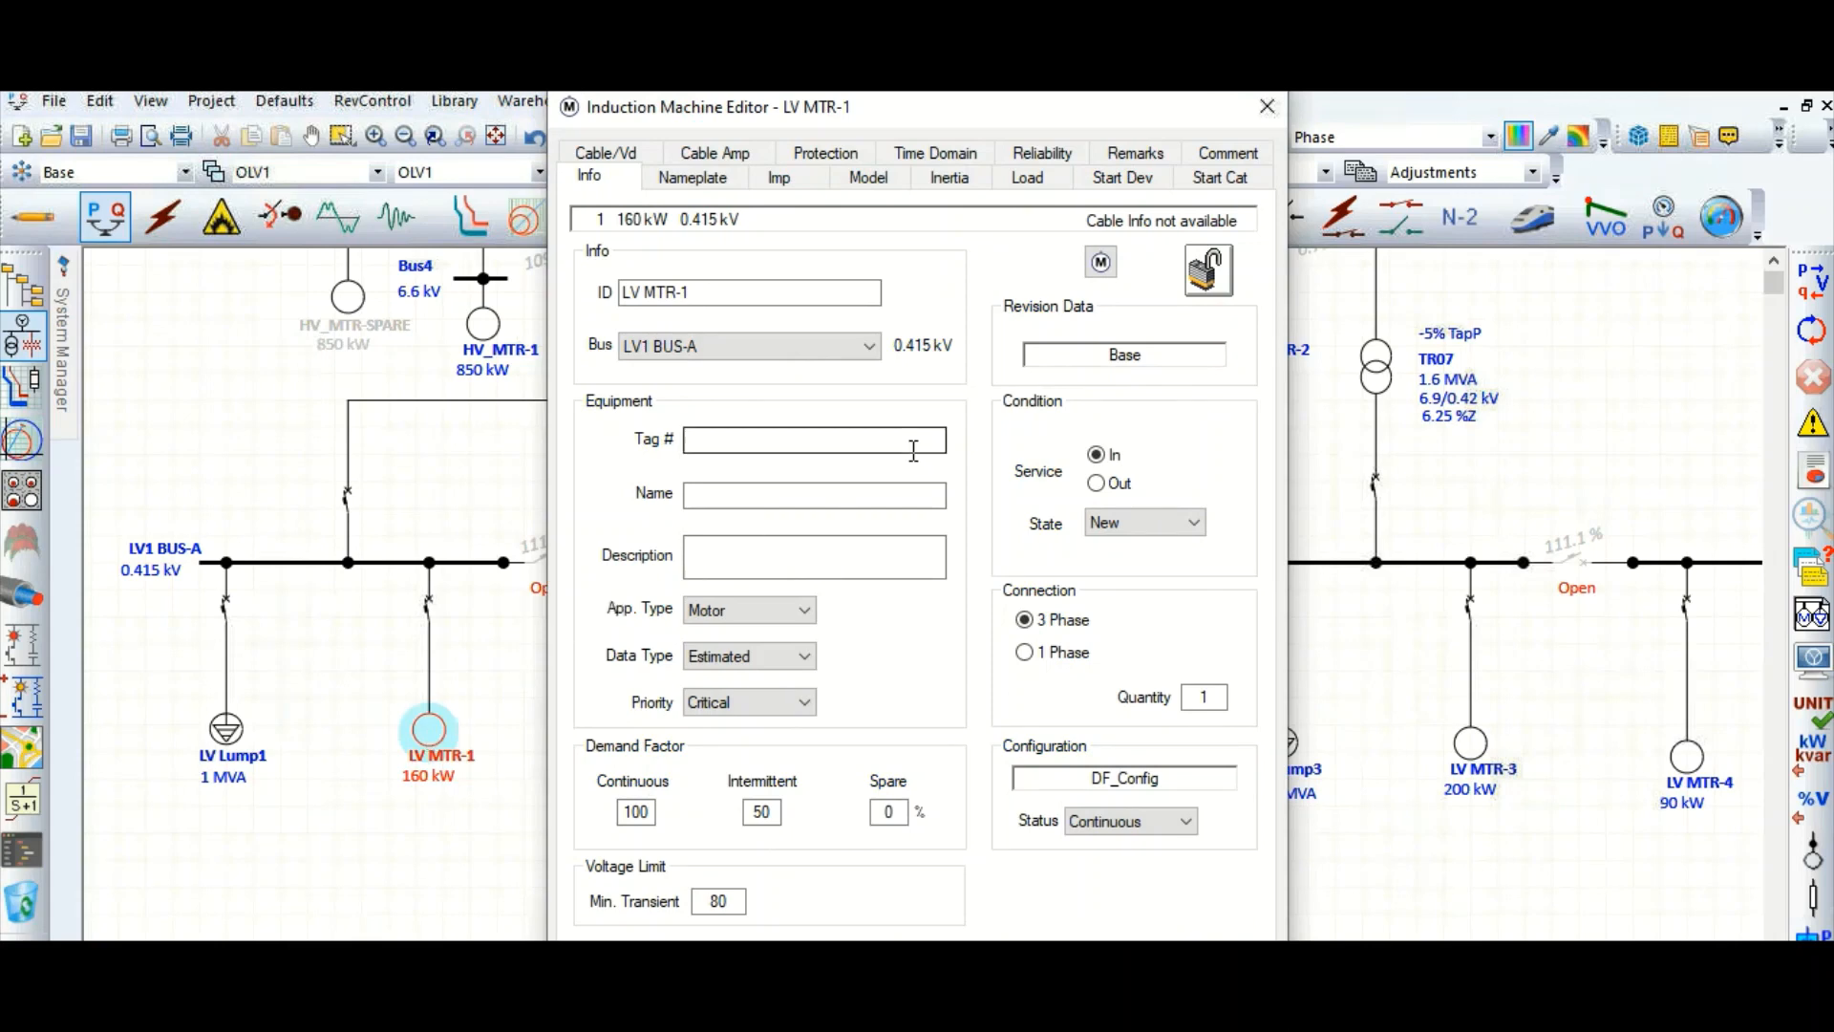
pyautogui.click(694, 180)
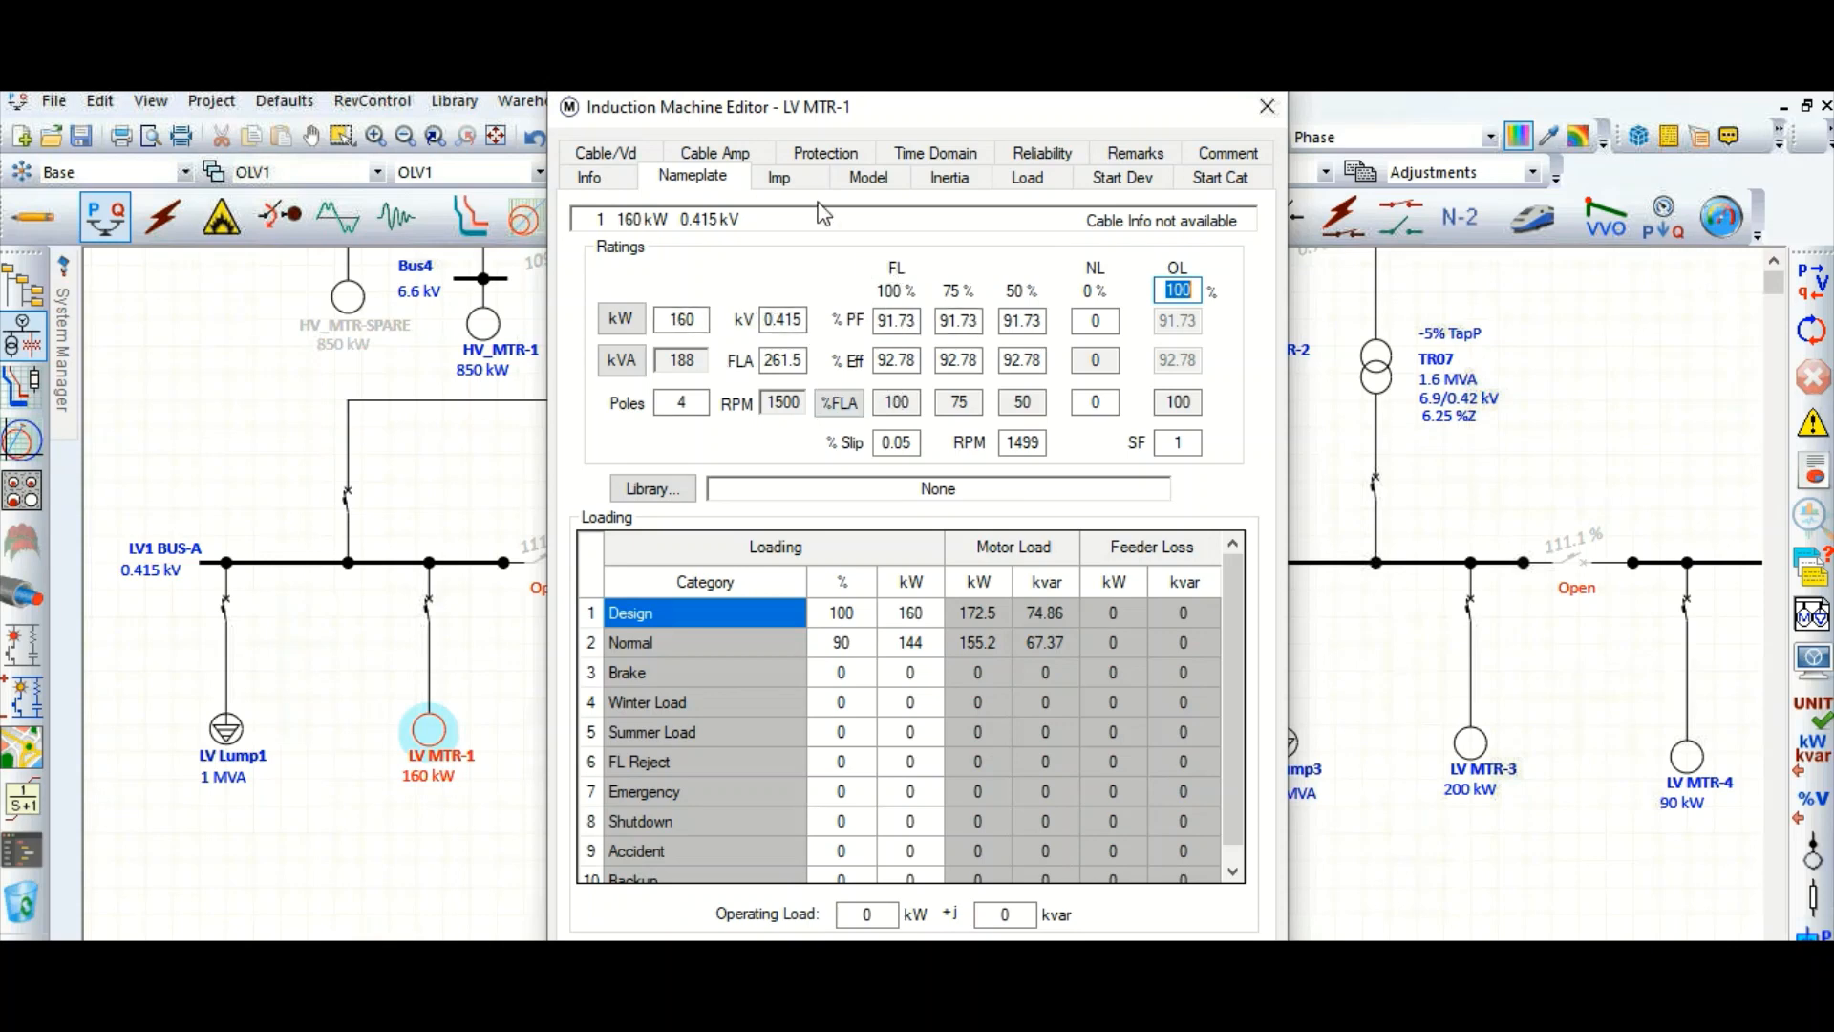
pyautogui.click(782, 177)
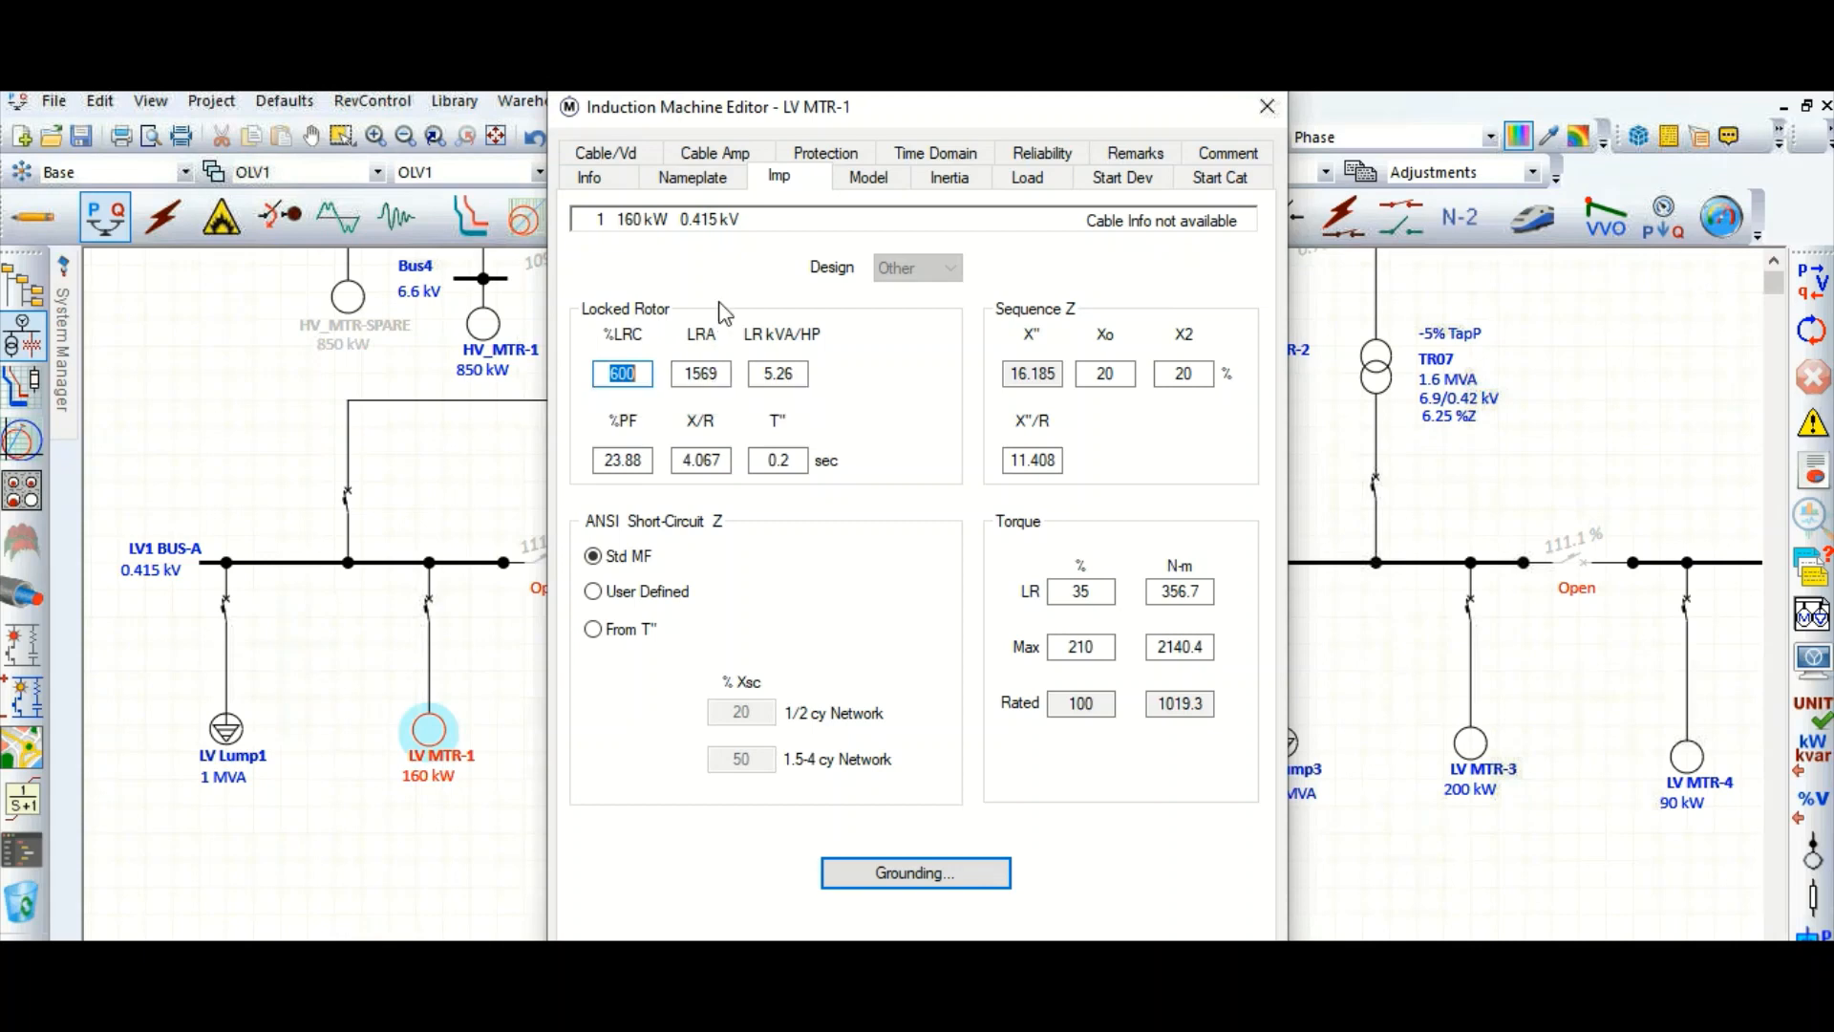
pyautogui.click(706, 169)
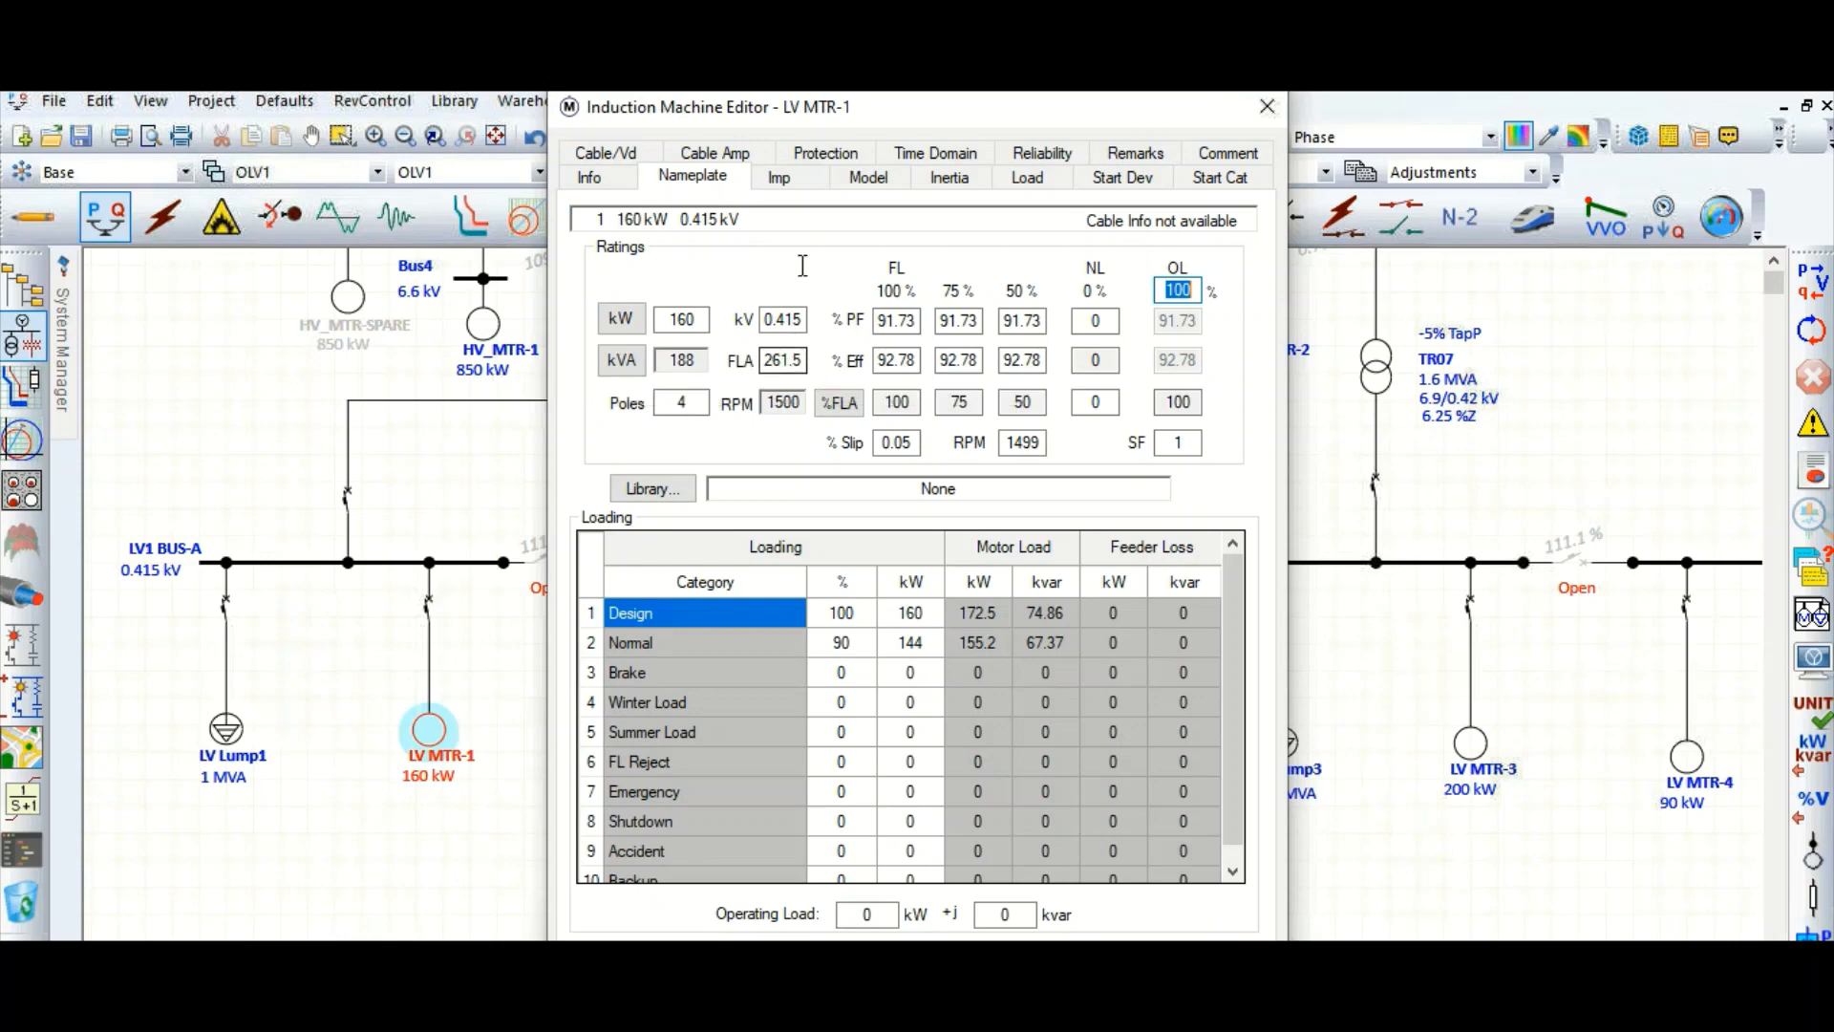
pyautogui.click(783, 177)
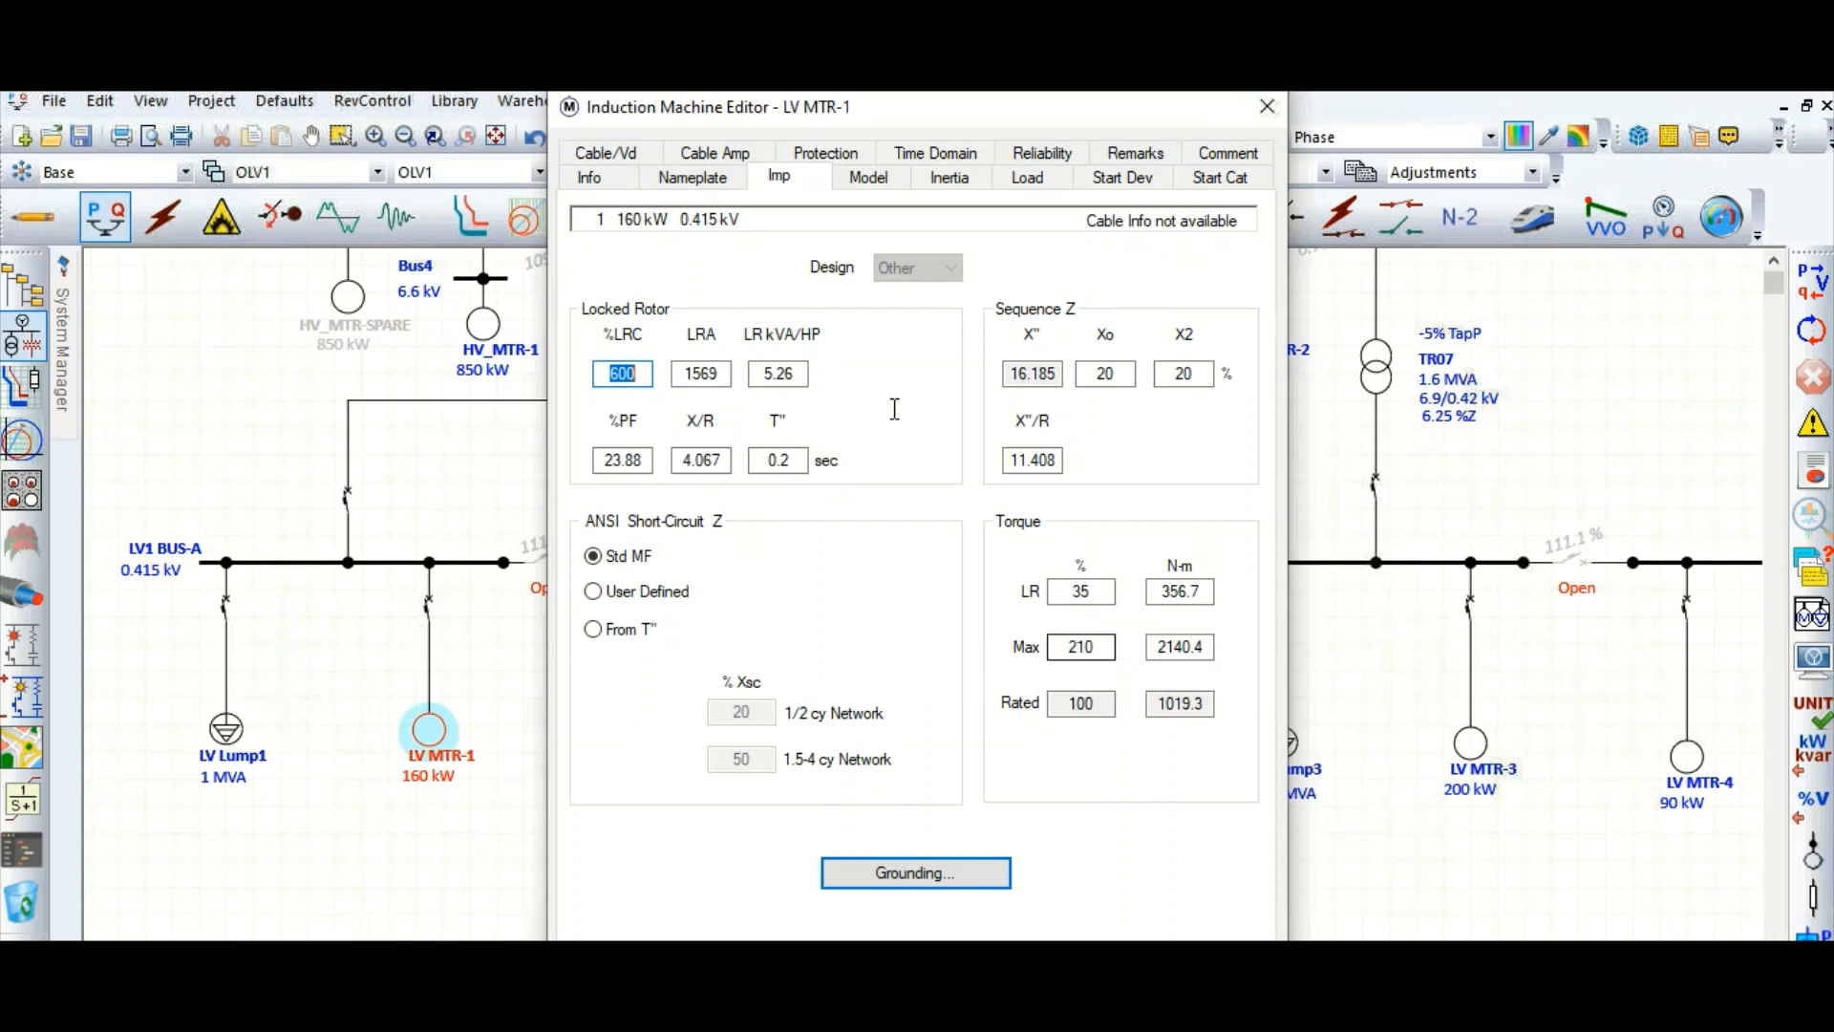
pyautogui.click(714, 181)
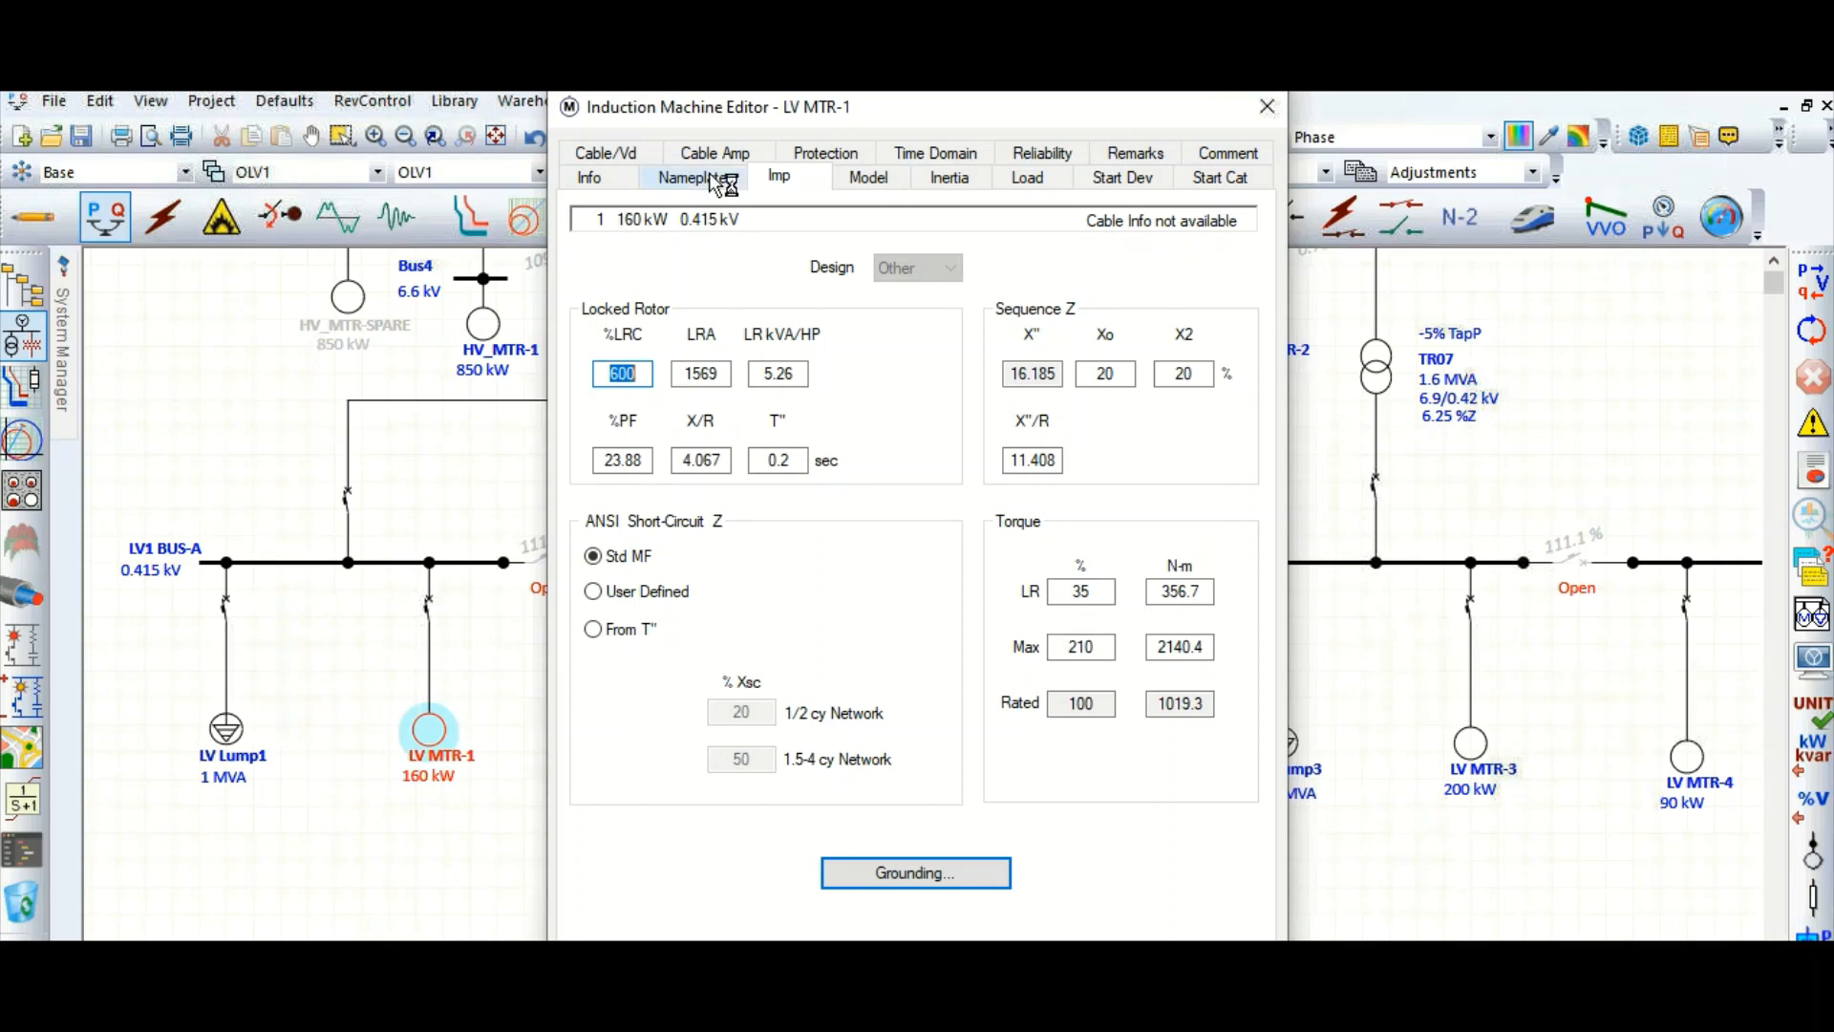
pyautogui.click(780, 179)
# Enable all three starting curves in the motor's protection data, with acceleration times of 6 s at 100%, 8 s at 80% and 5 s at 110% voltage.
pyautogui.click(829, 156)
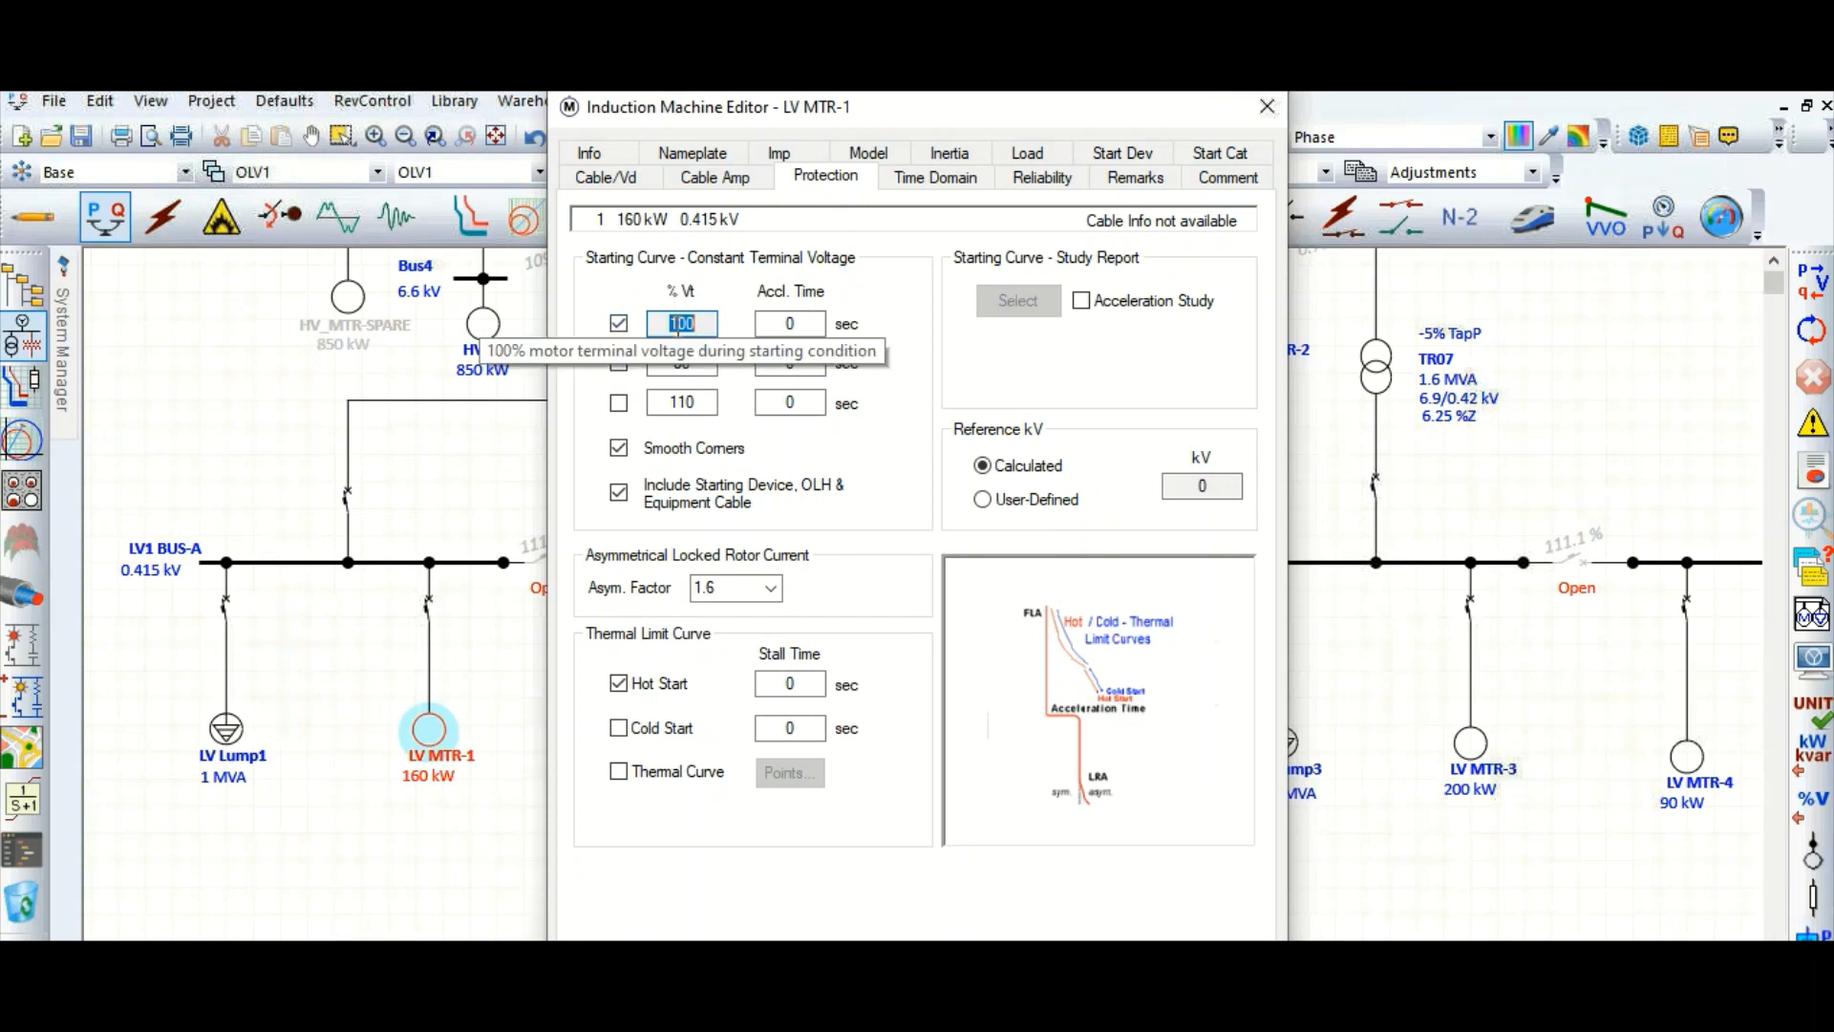
pyautogui.click(792, 326)
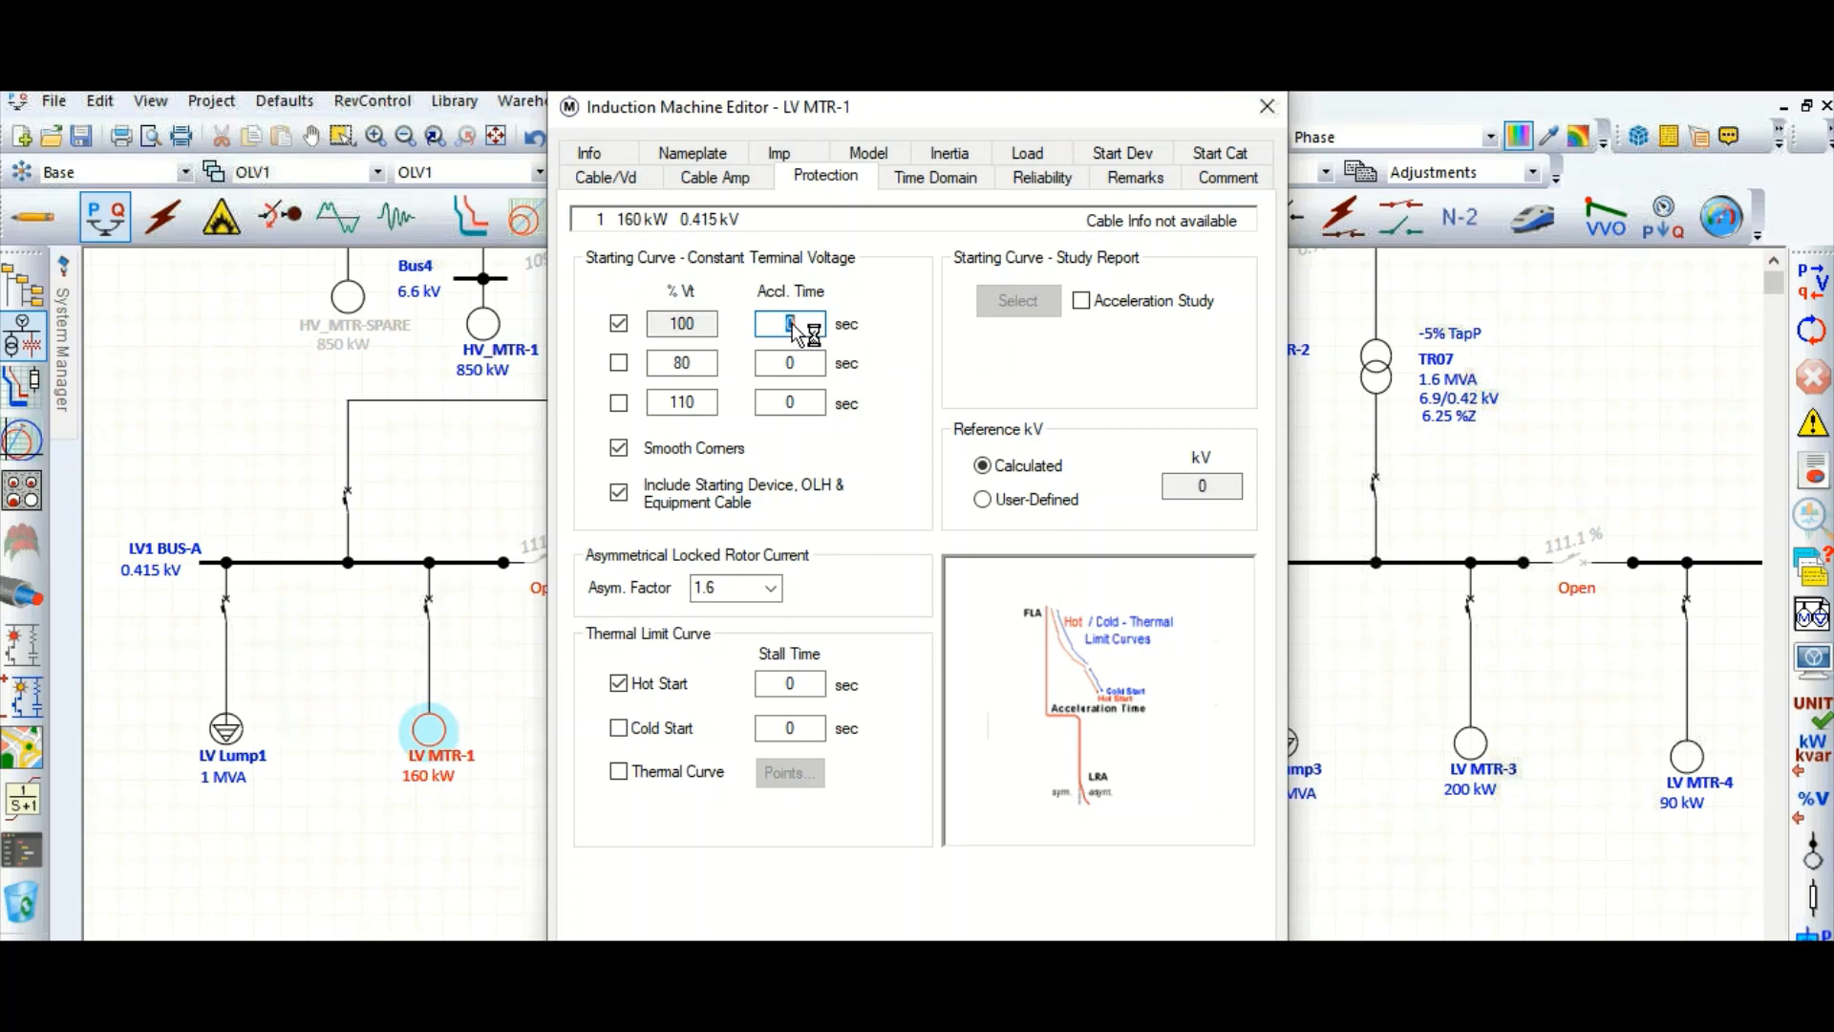
pyautogui.write('6')
pyautogui.click(619, 363)
pyautogui.click(796, 364)
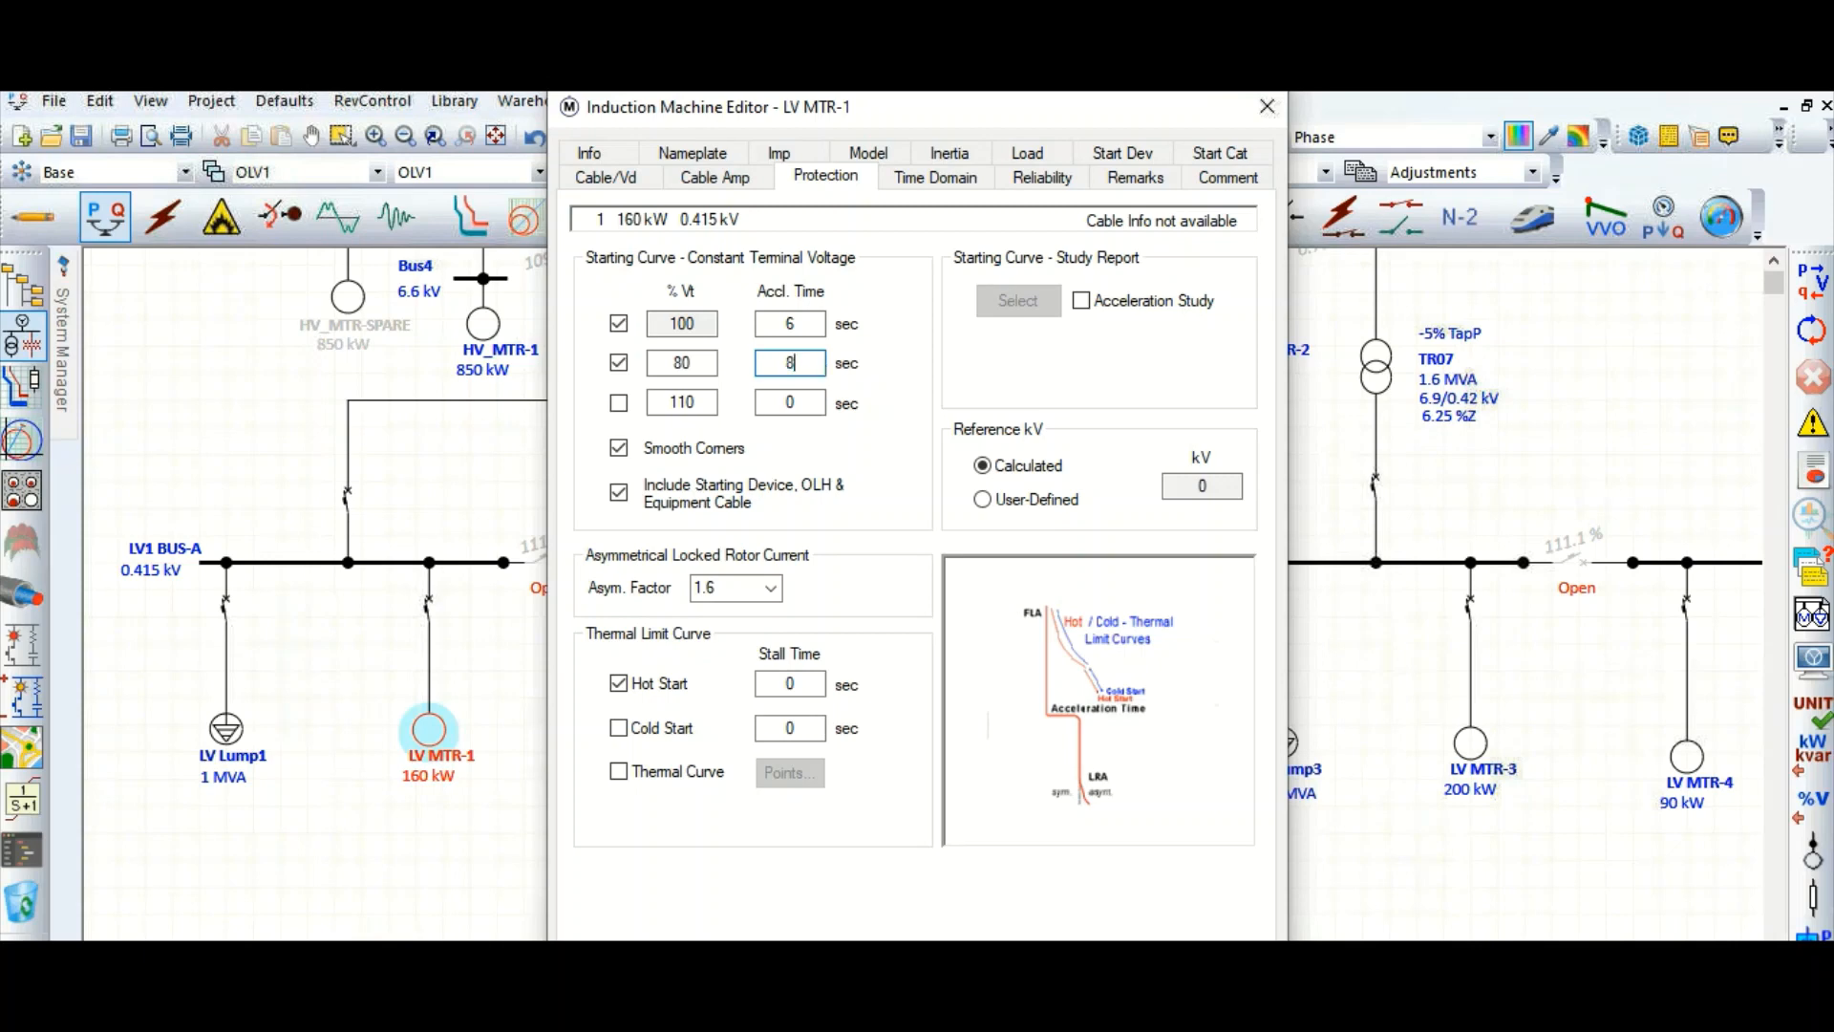
pyautogui.write('8')
pyautogui.click(618, 403)
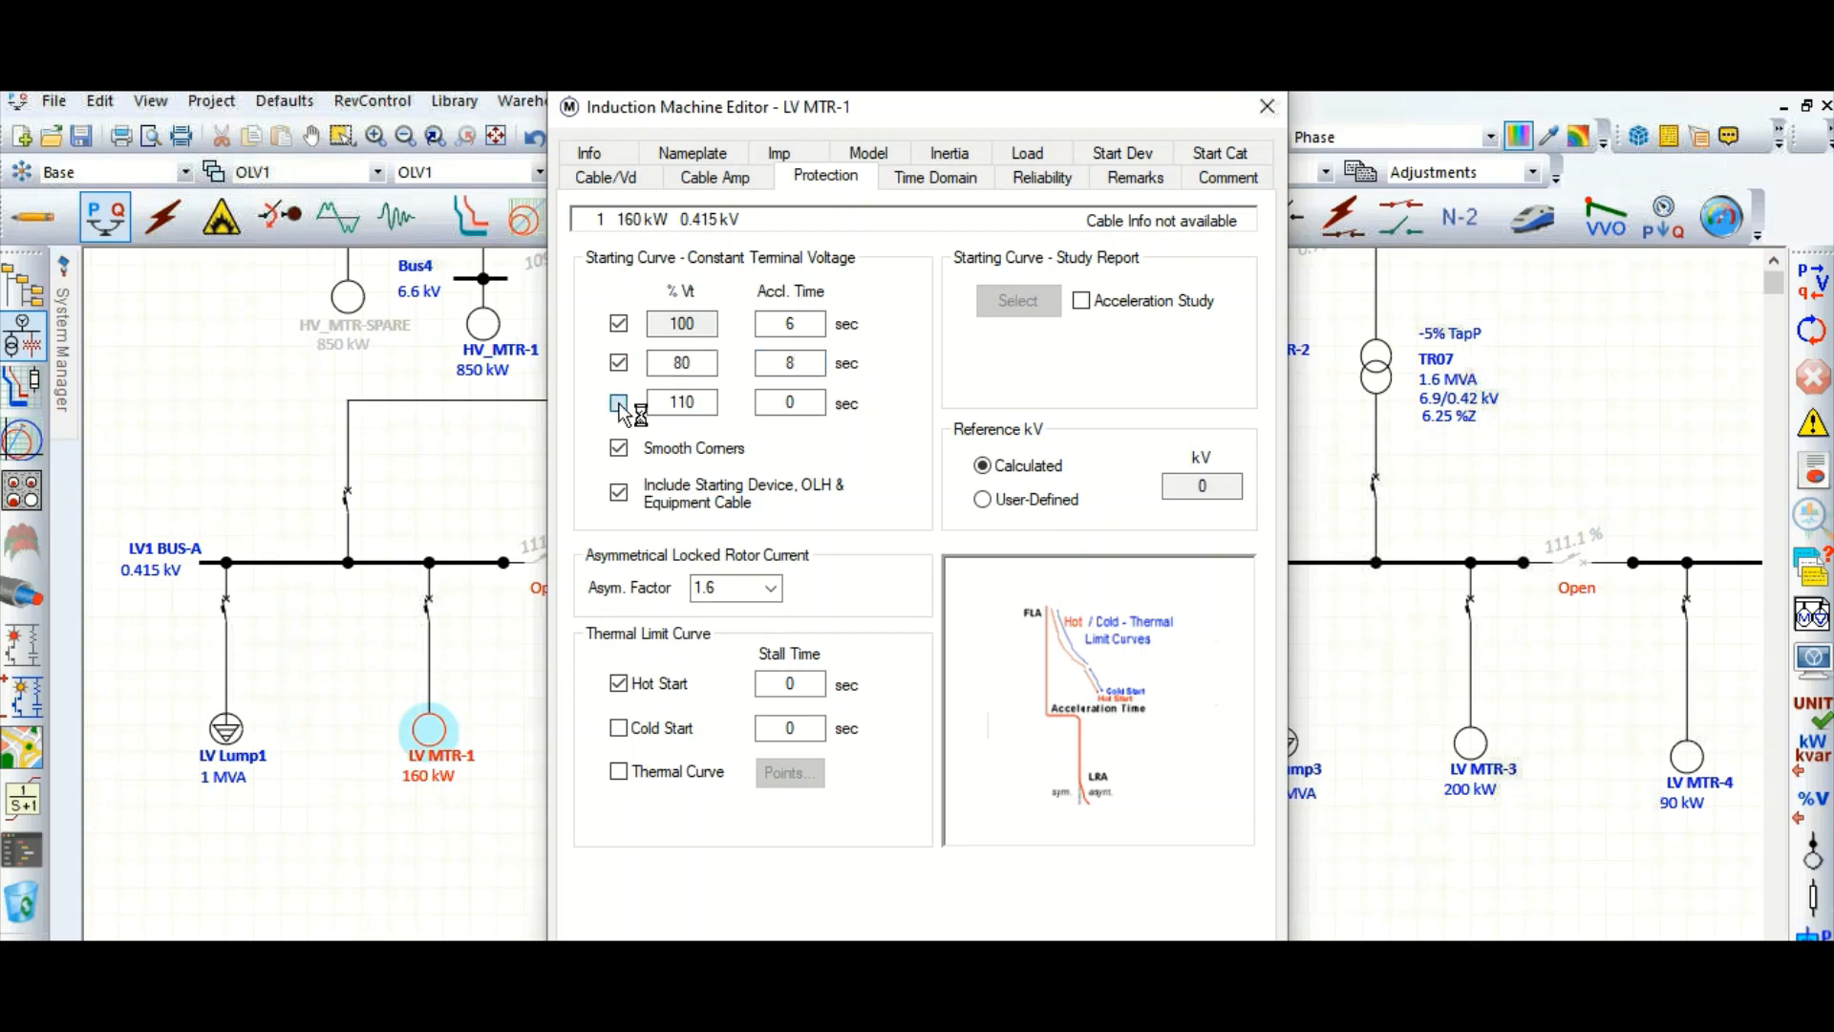
pyautogui.click(795, 402)
pyautogui.doubleClick(793, 401)
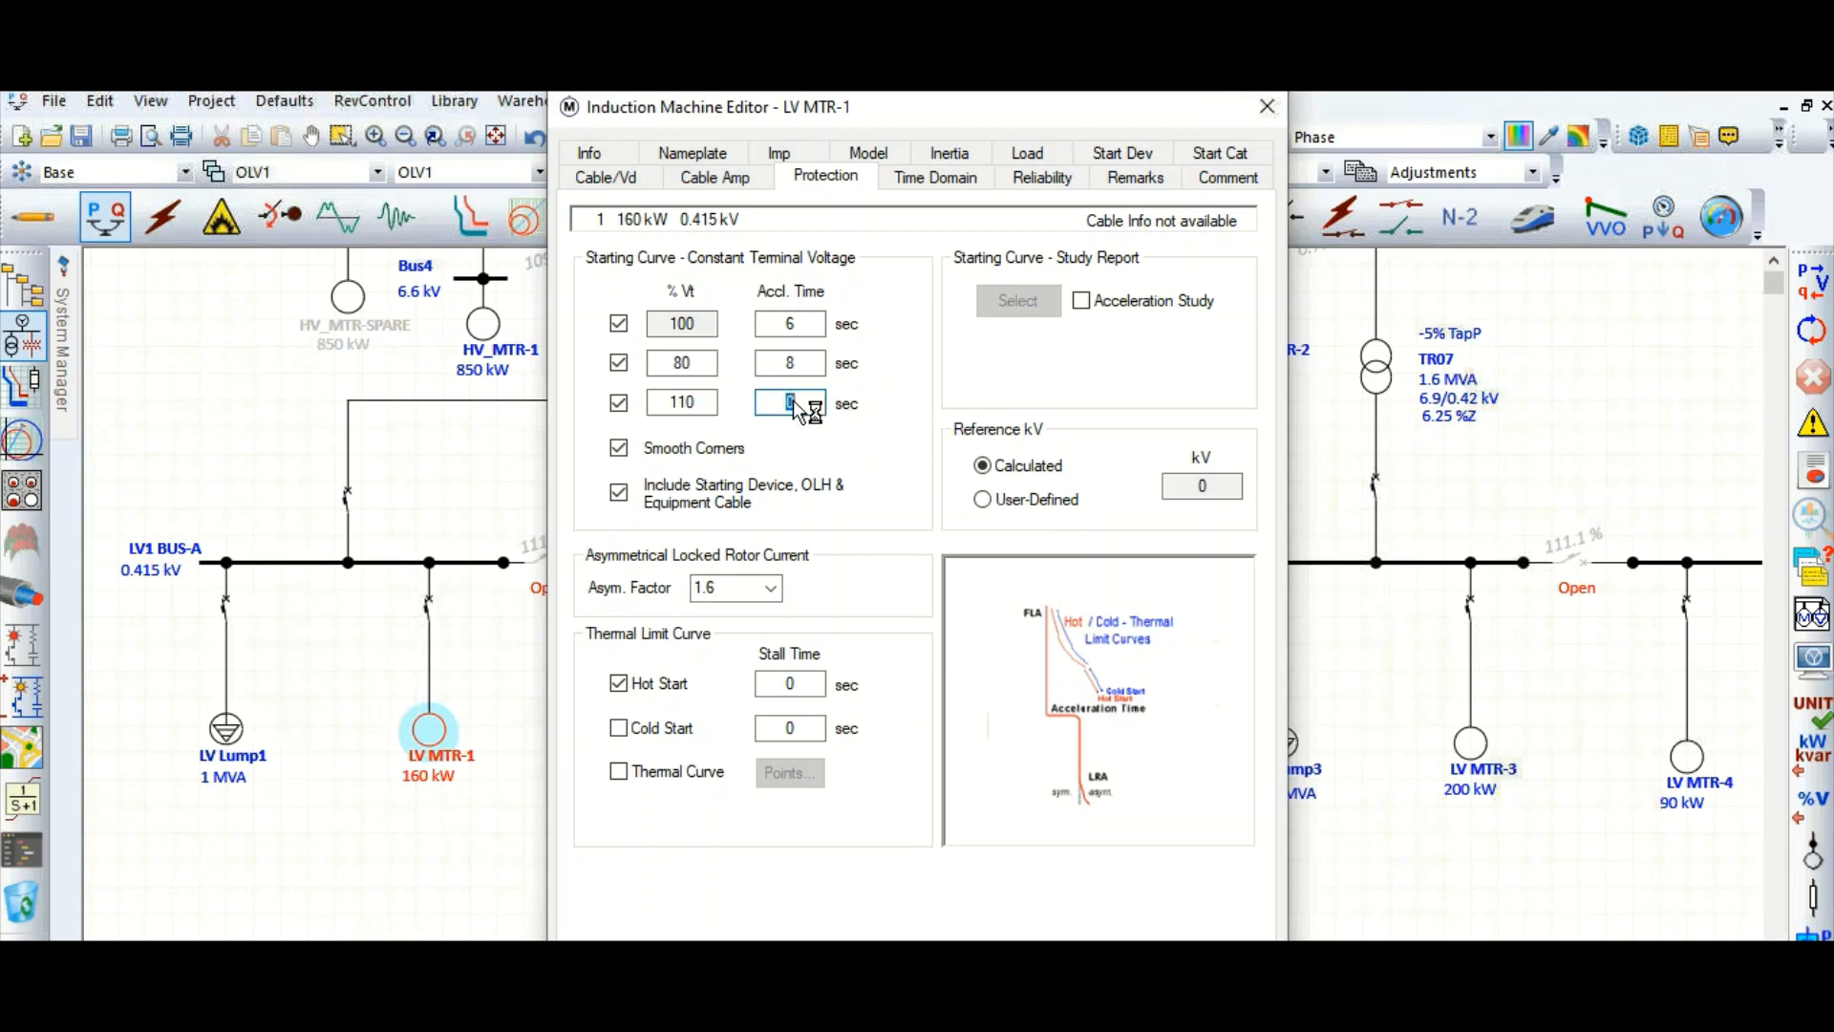
pyautogui.write('5')
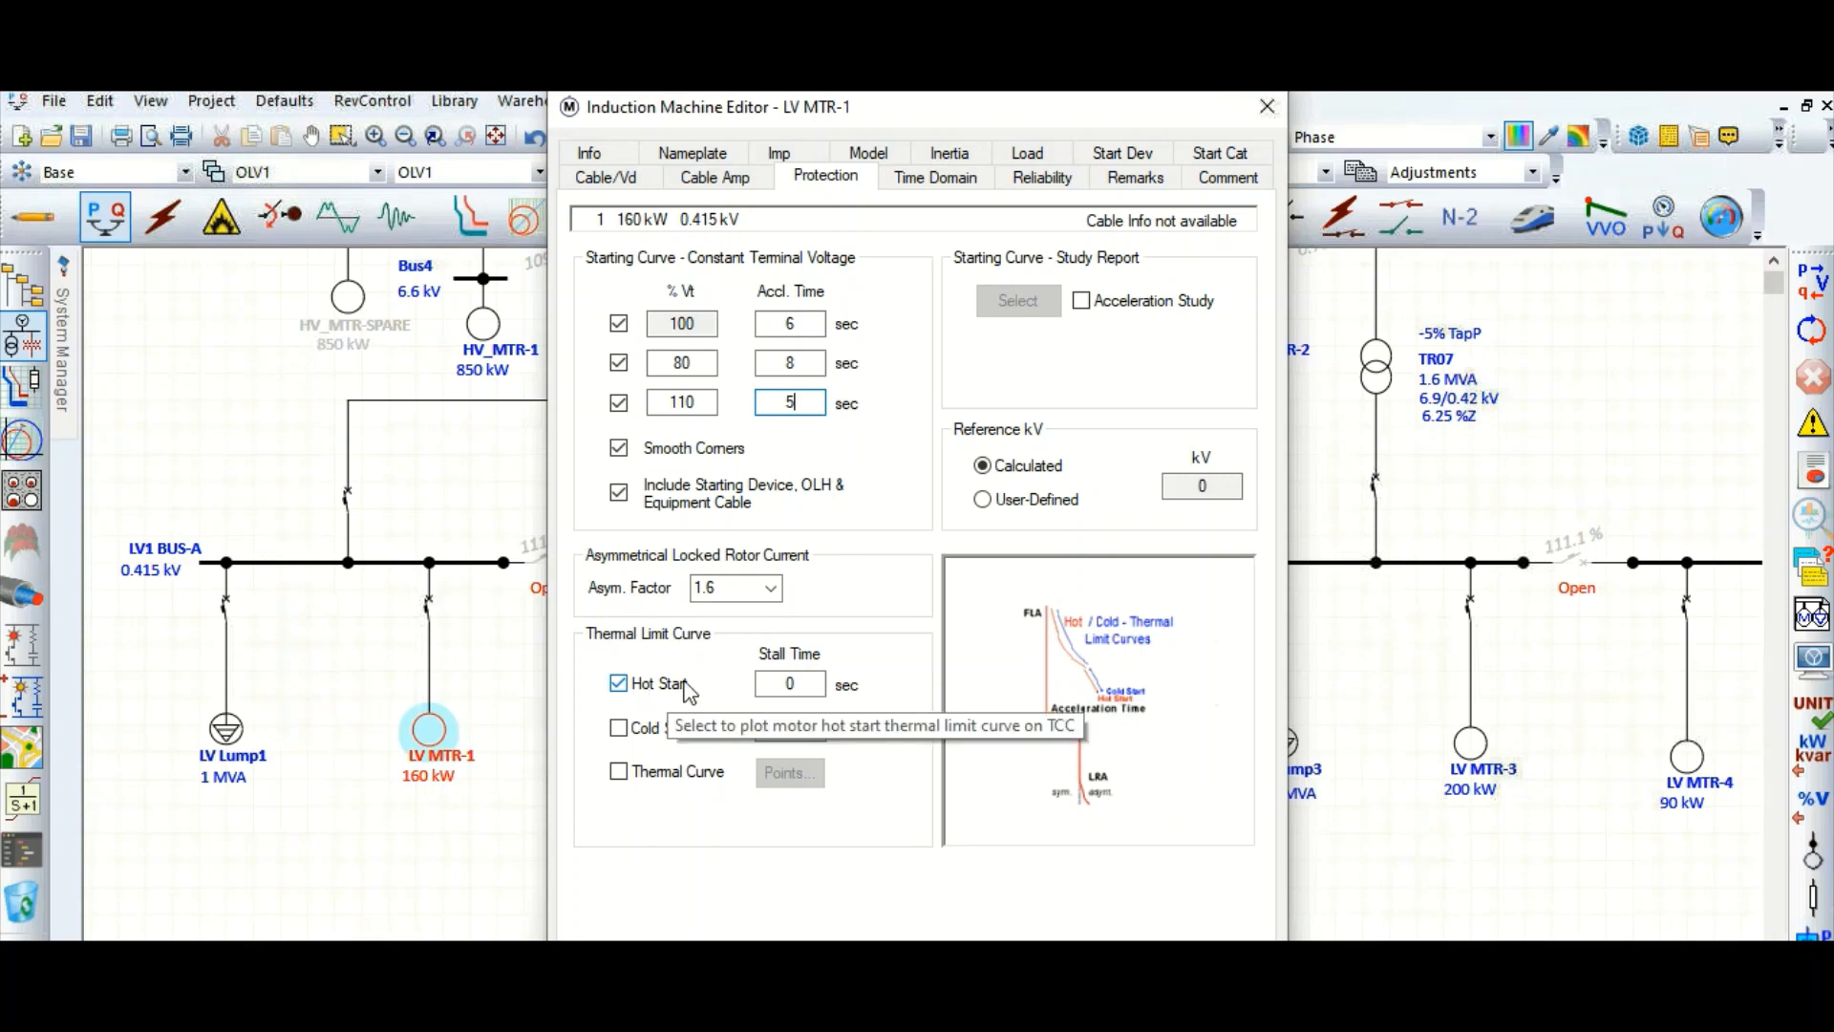
# Set the thermal limit stall times to 12 s for hot start and 15 s for an enabled cold start, and close the editor.
pyautogui.click(799, 681)
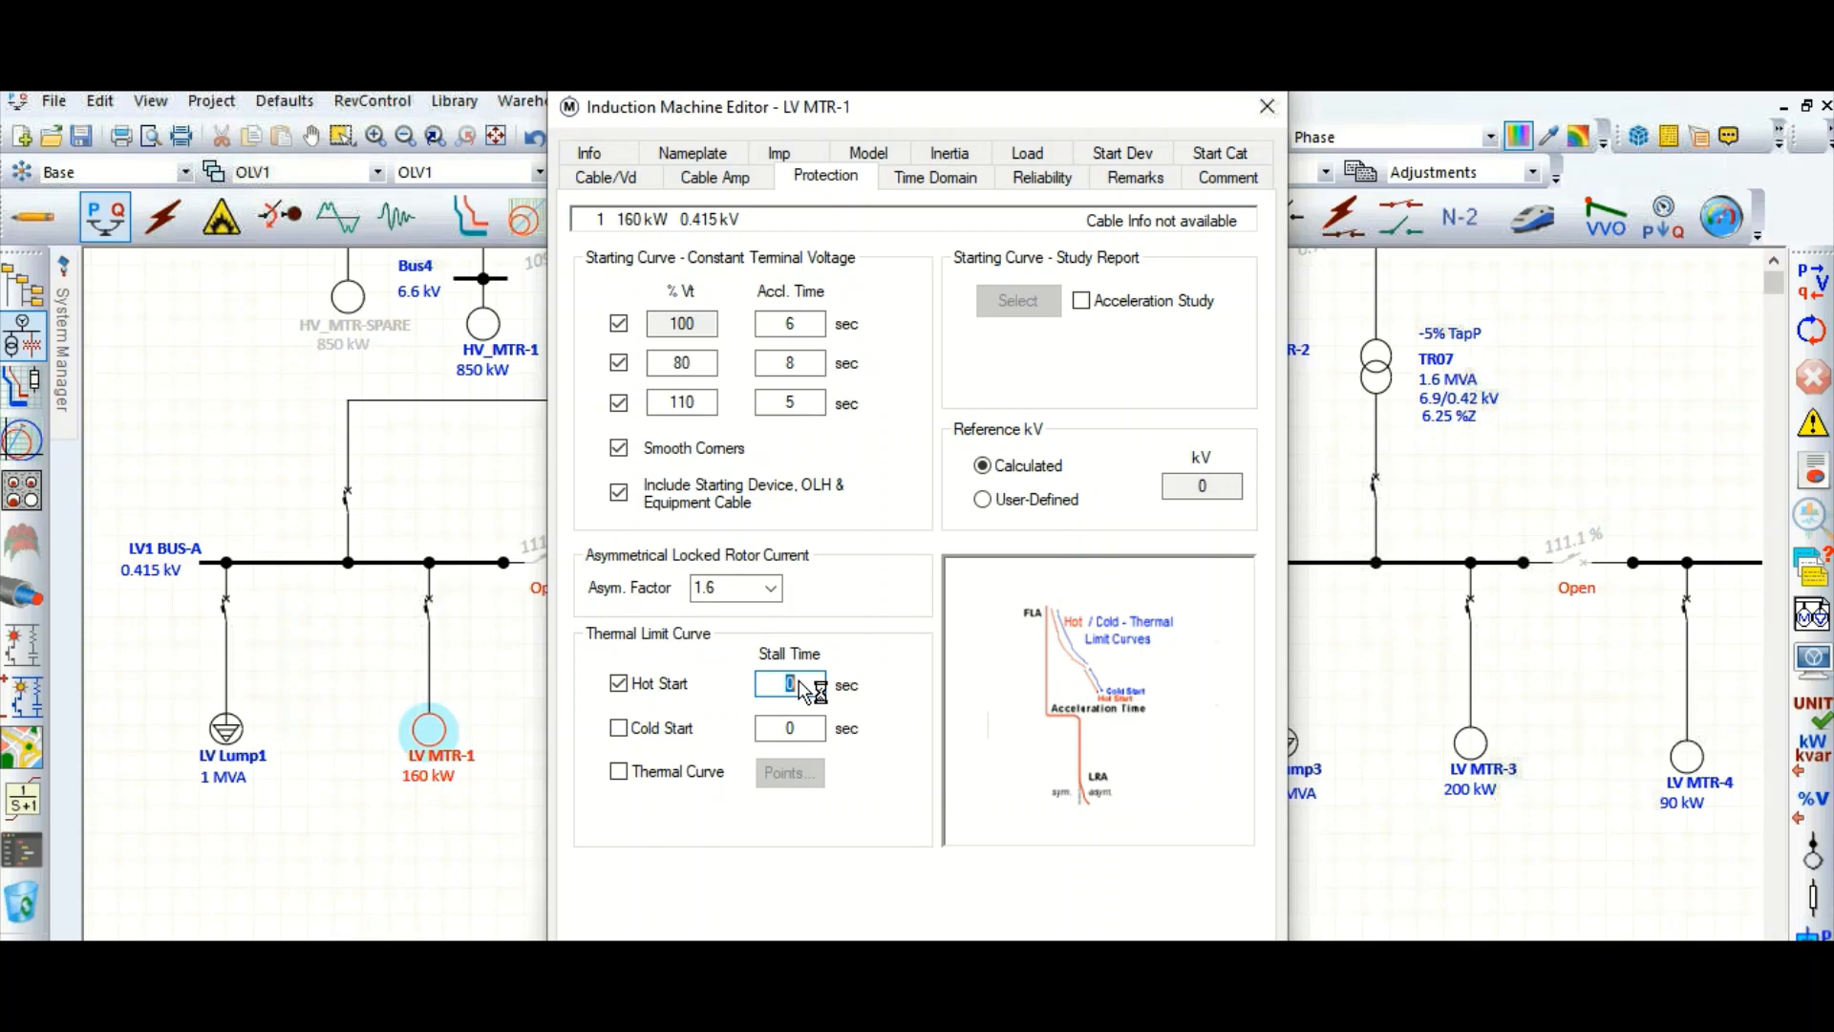
pyautogui.write('15')
pyautogui.press('BackSpace')
pyautogui.write('2')
pyautogui.click(635, 729)
pyautogui.click(810, 728)
pyautogui.click(772, 589)
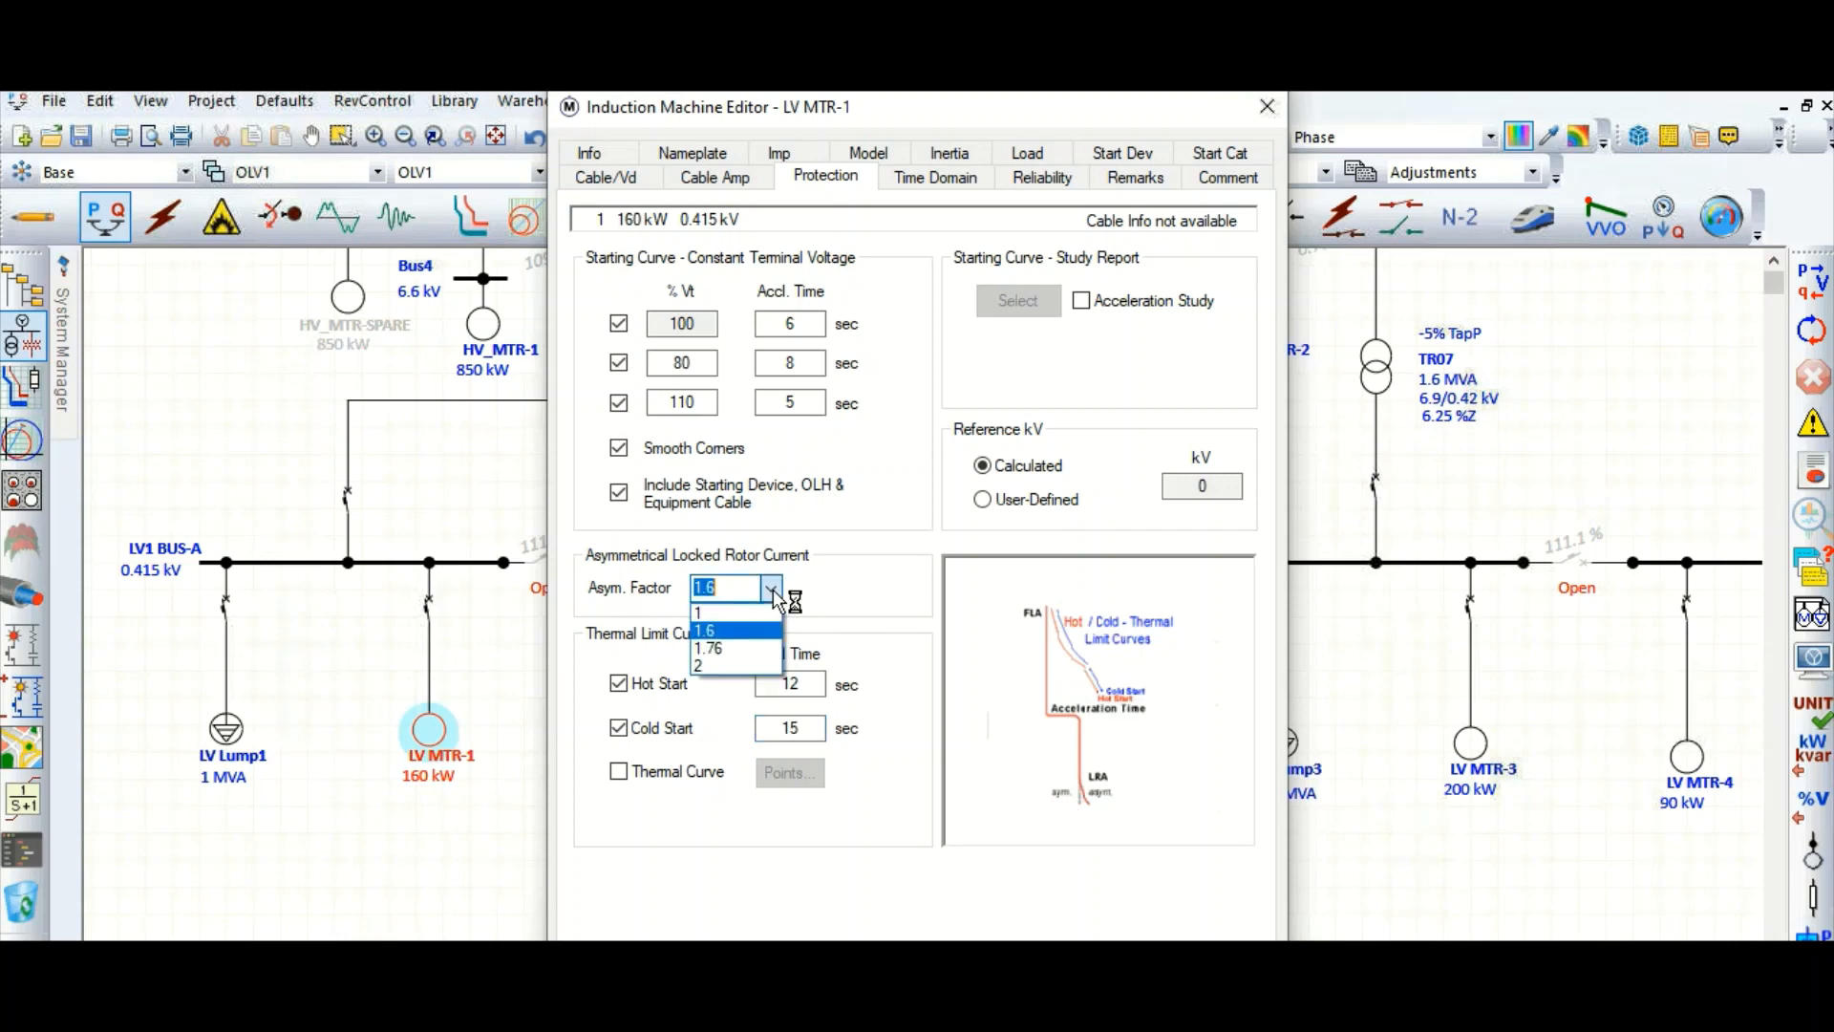
pyautogui.click(772, 589)
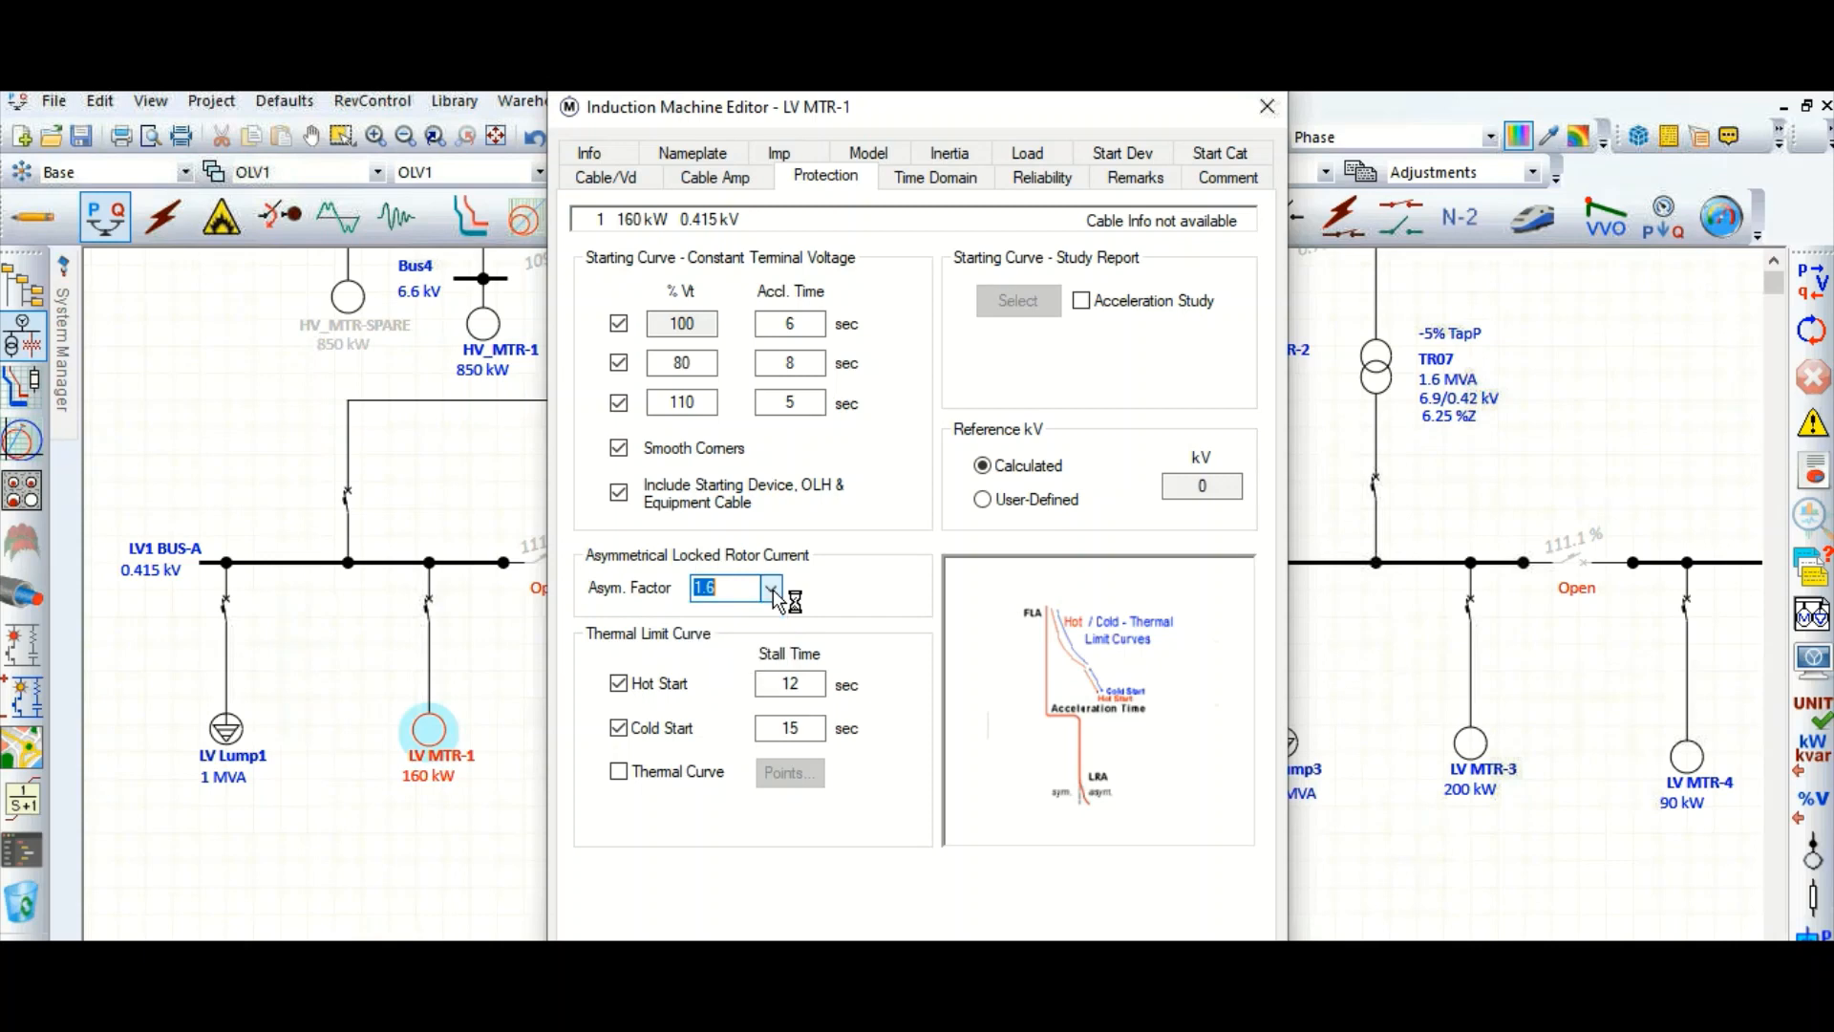
pyautogui.click(850, 590)
pyautogui.press('Escape')
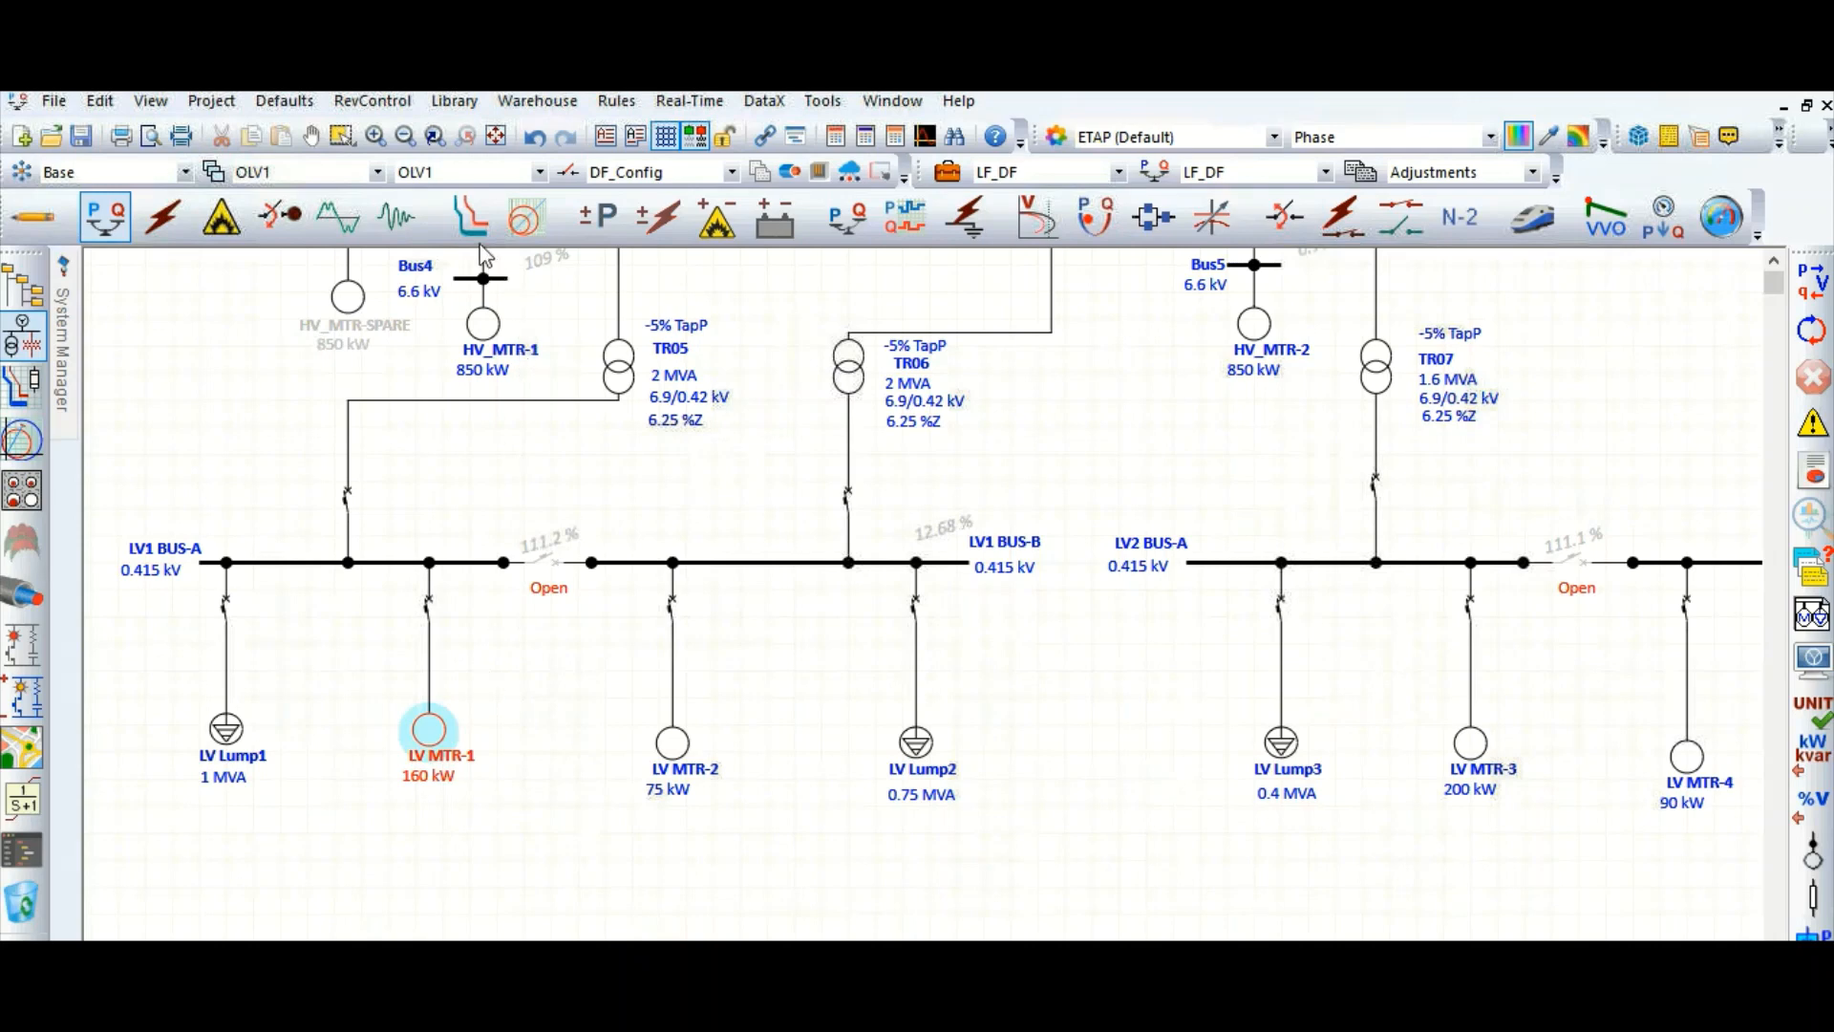
# Plot LV MTR-1 in a Star protection coordination view and highlight its 80% and 110% voltage starting curves.
pyautogui.click(469, 217)
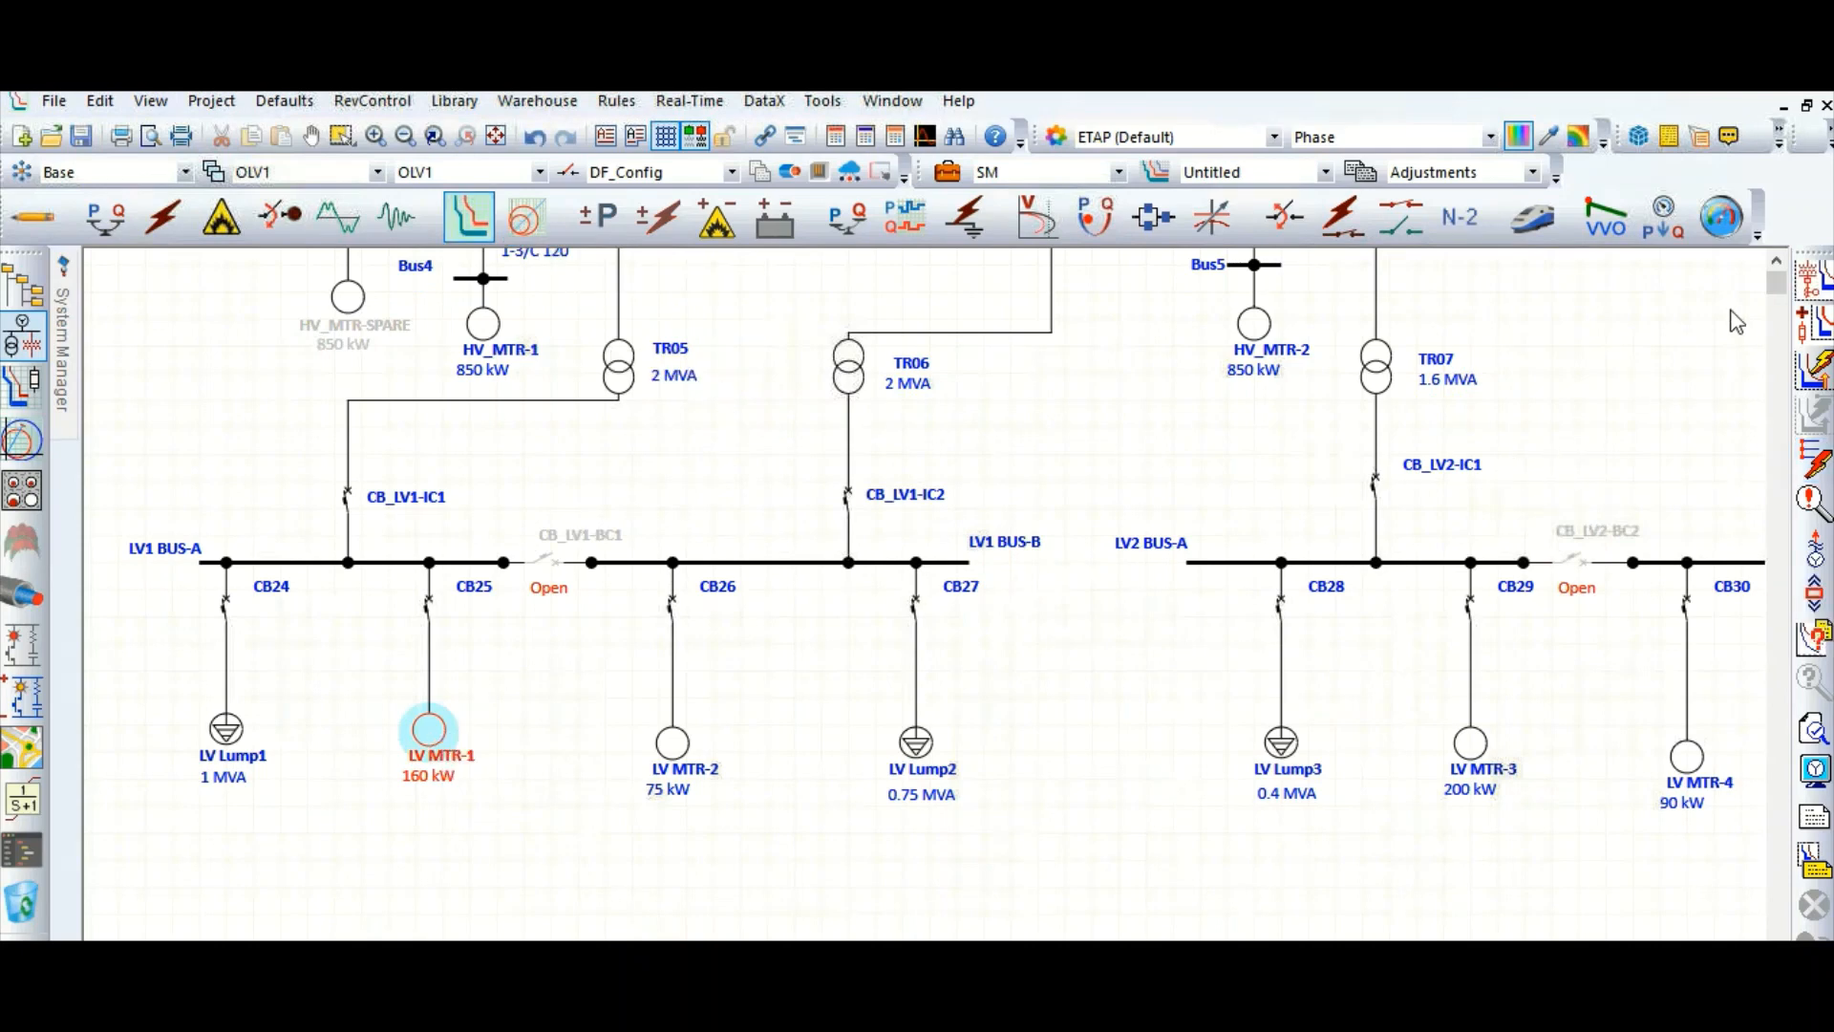
pyautogui.click(1809, 285)
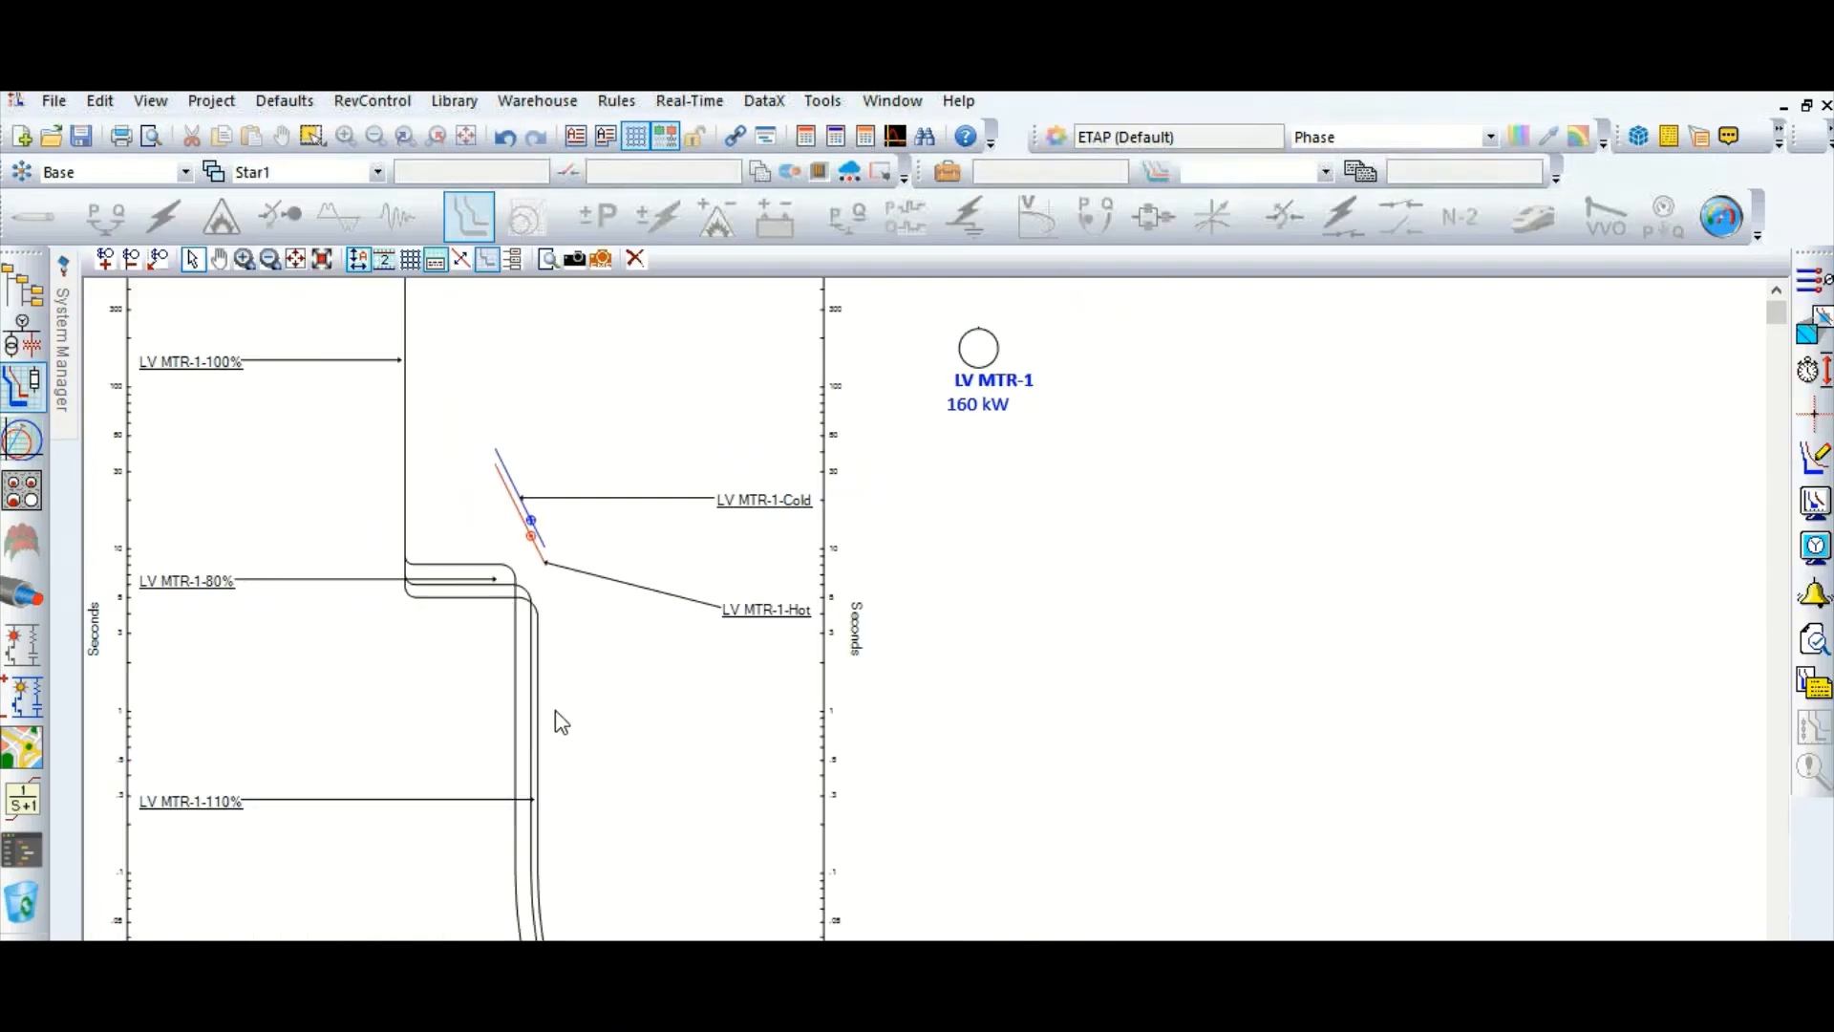
pyautogui.click(516, 628)
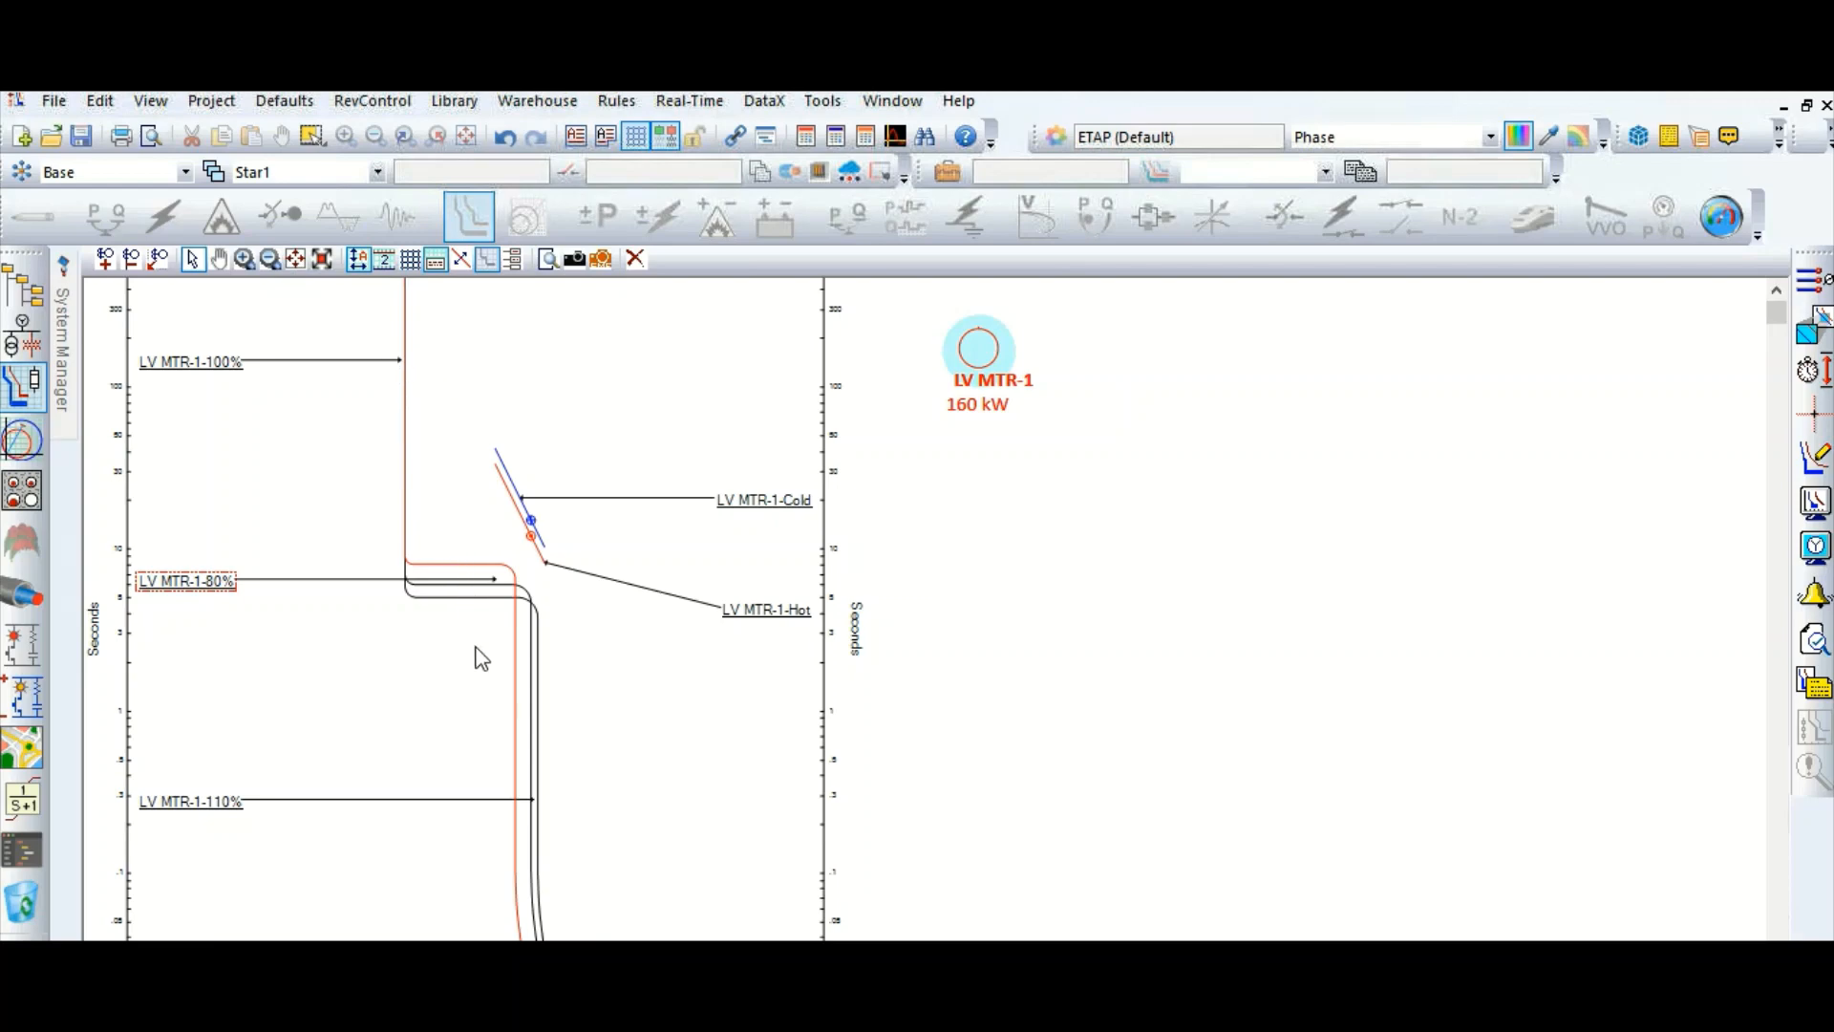
pyautogui.click(476, 597)
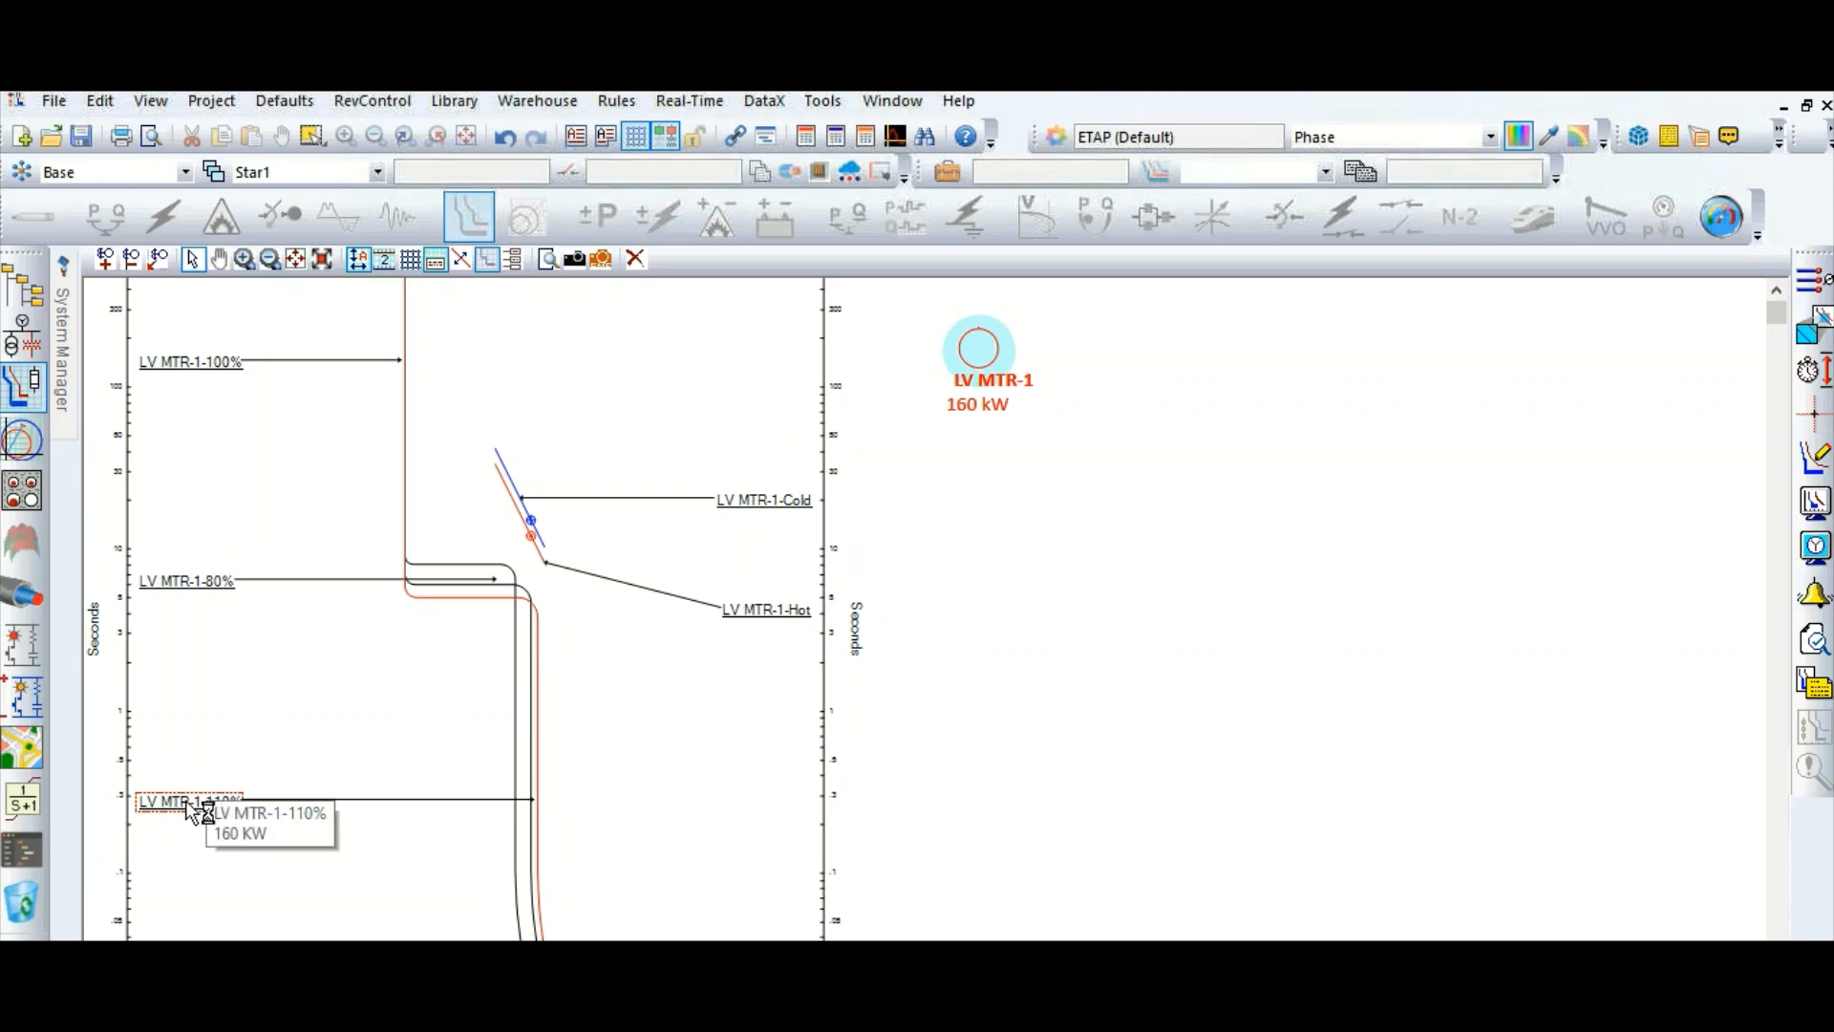
# Move the 110% curve label to the outer side of the starting curves and the 80% label below the curves' horizontal section.
pyautogui.moveTo(201, 805); pyautogui.dragTo(699, 734)
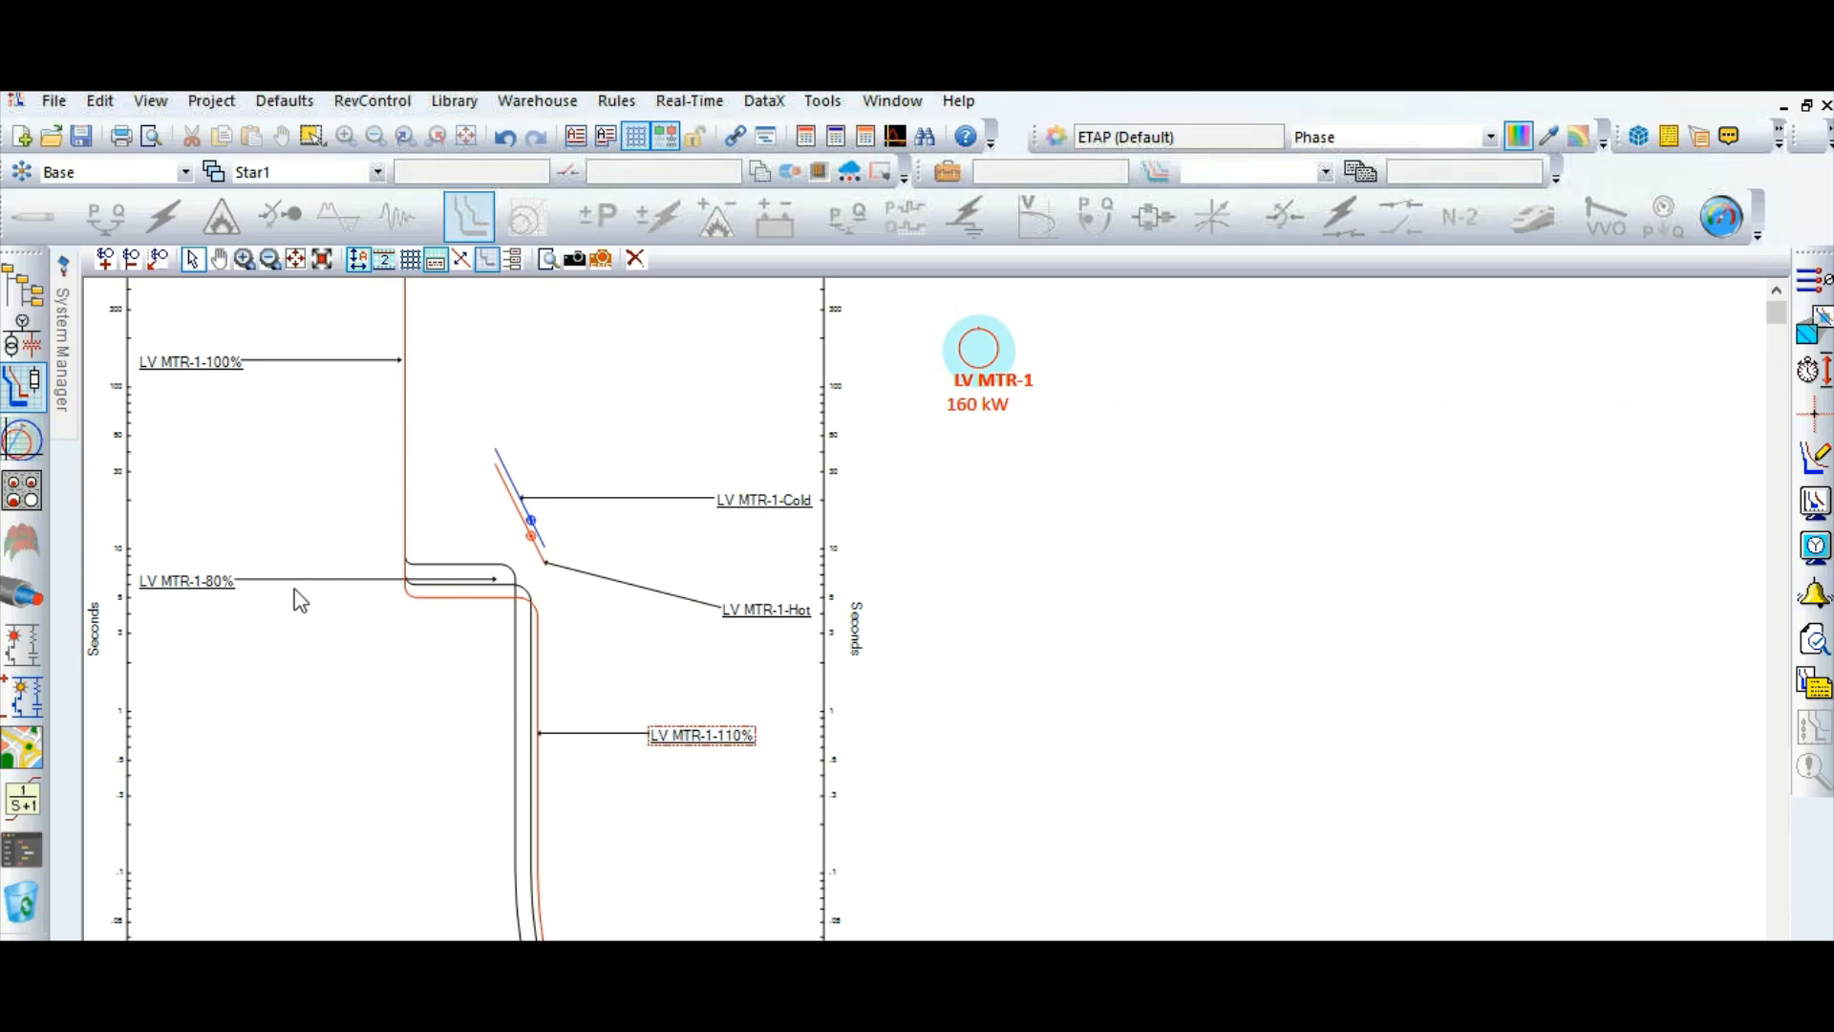
pyautogui.click(198, 580)
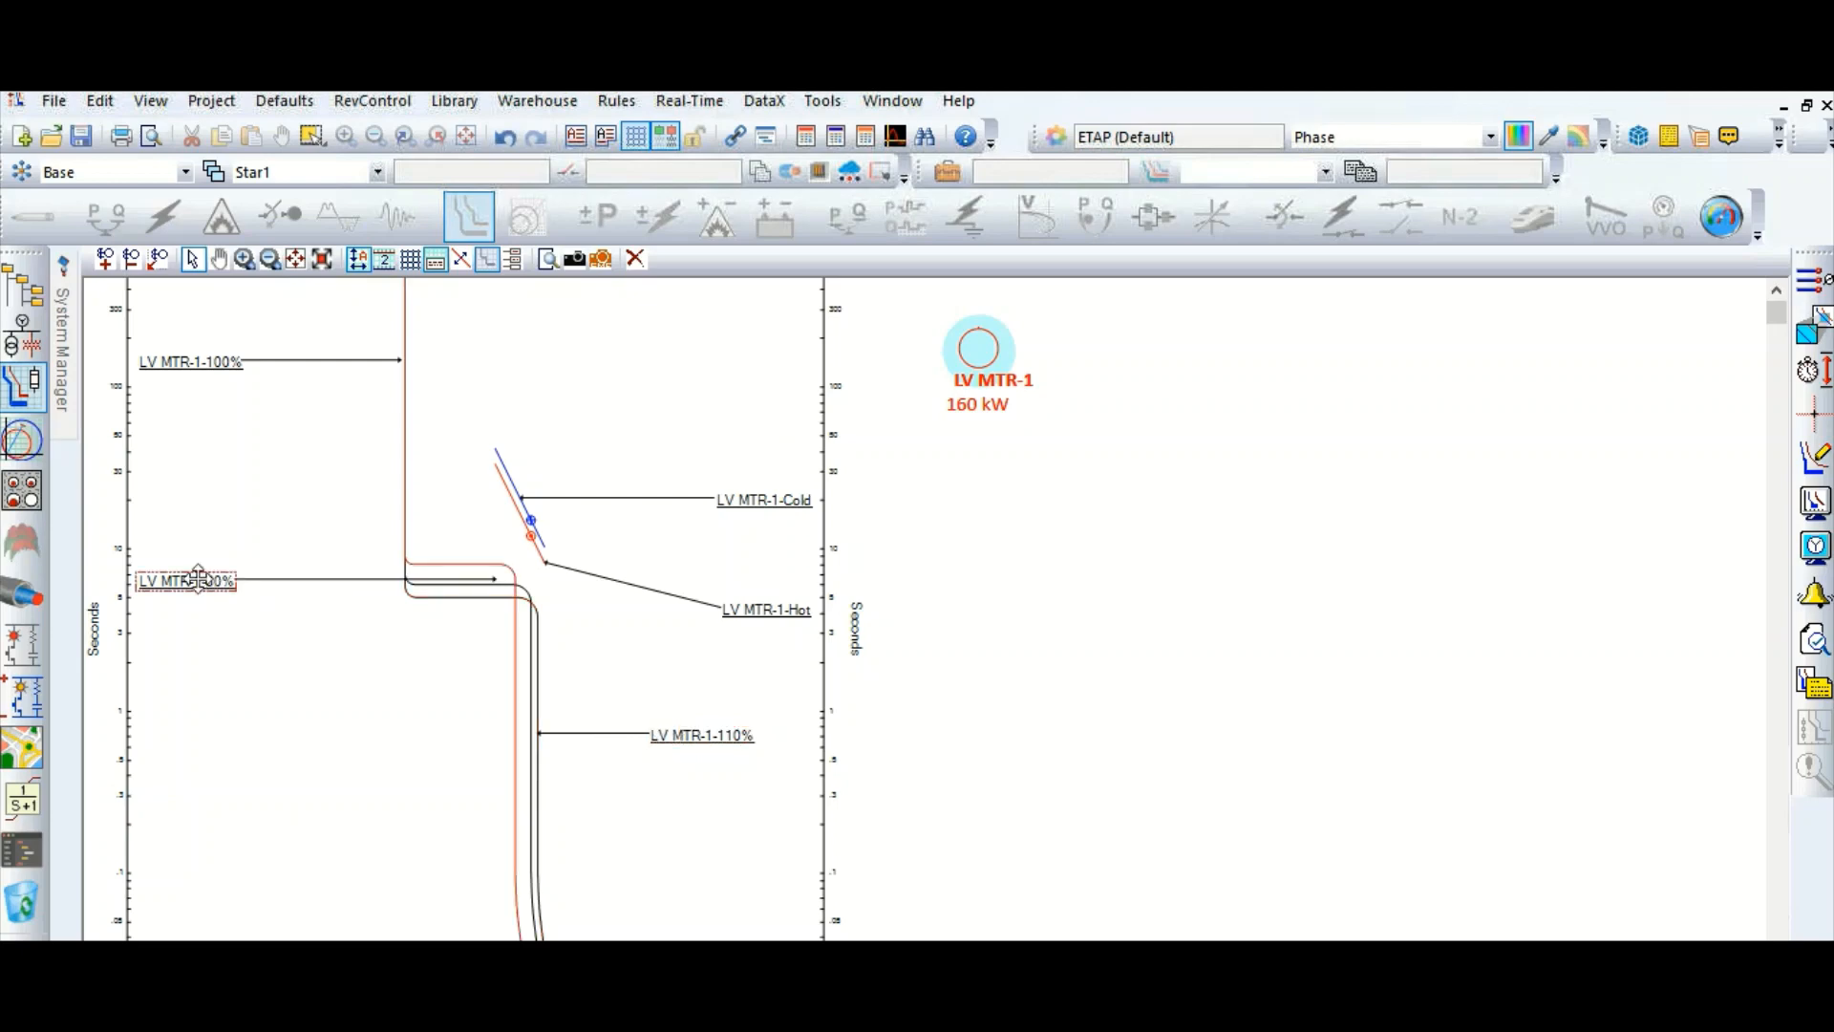
pyautogui.moveTo(198, 579); pyautogui.dragTo(381, 696)
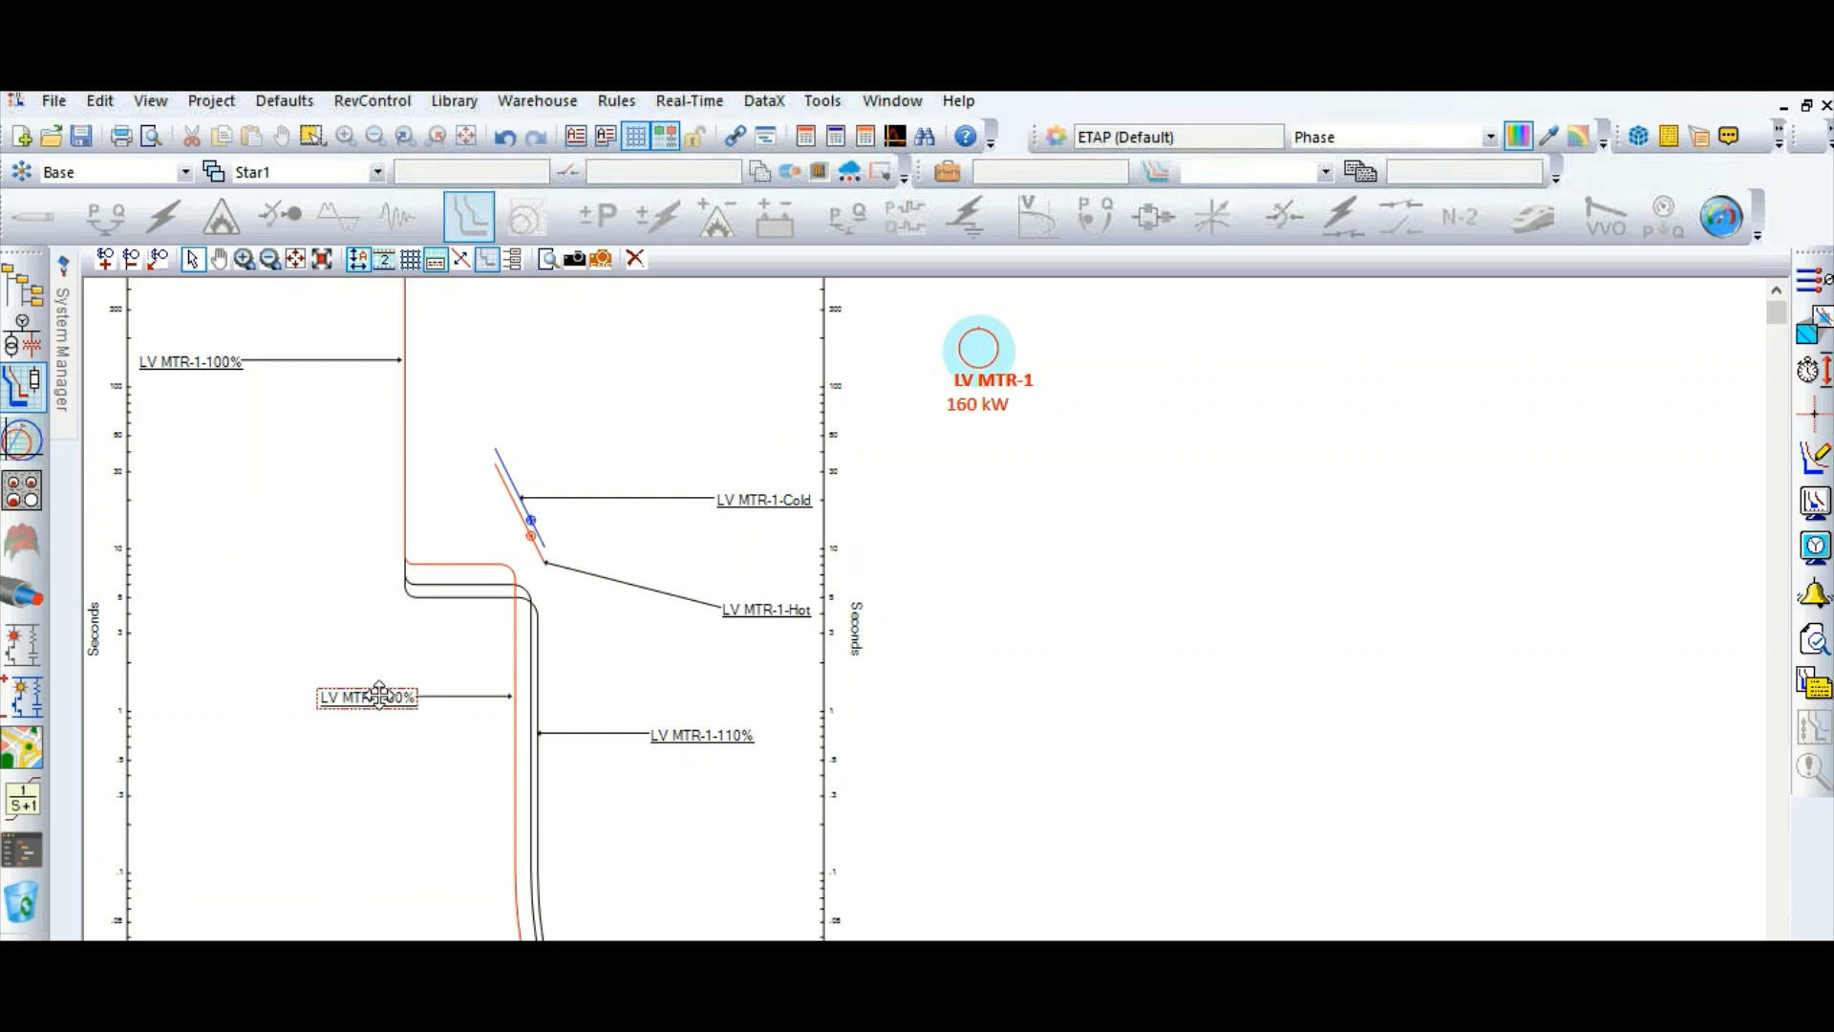
pyautogui.click(324, 603)
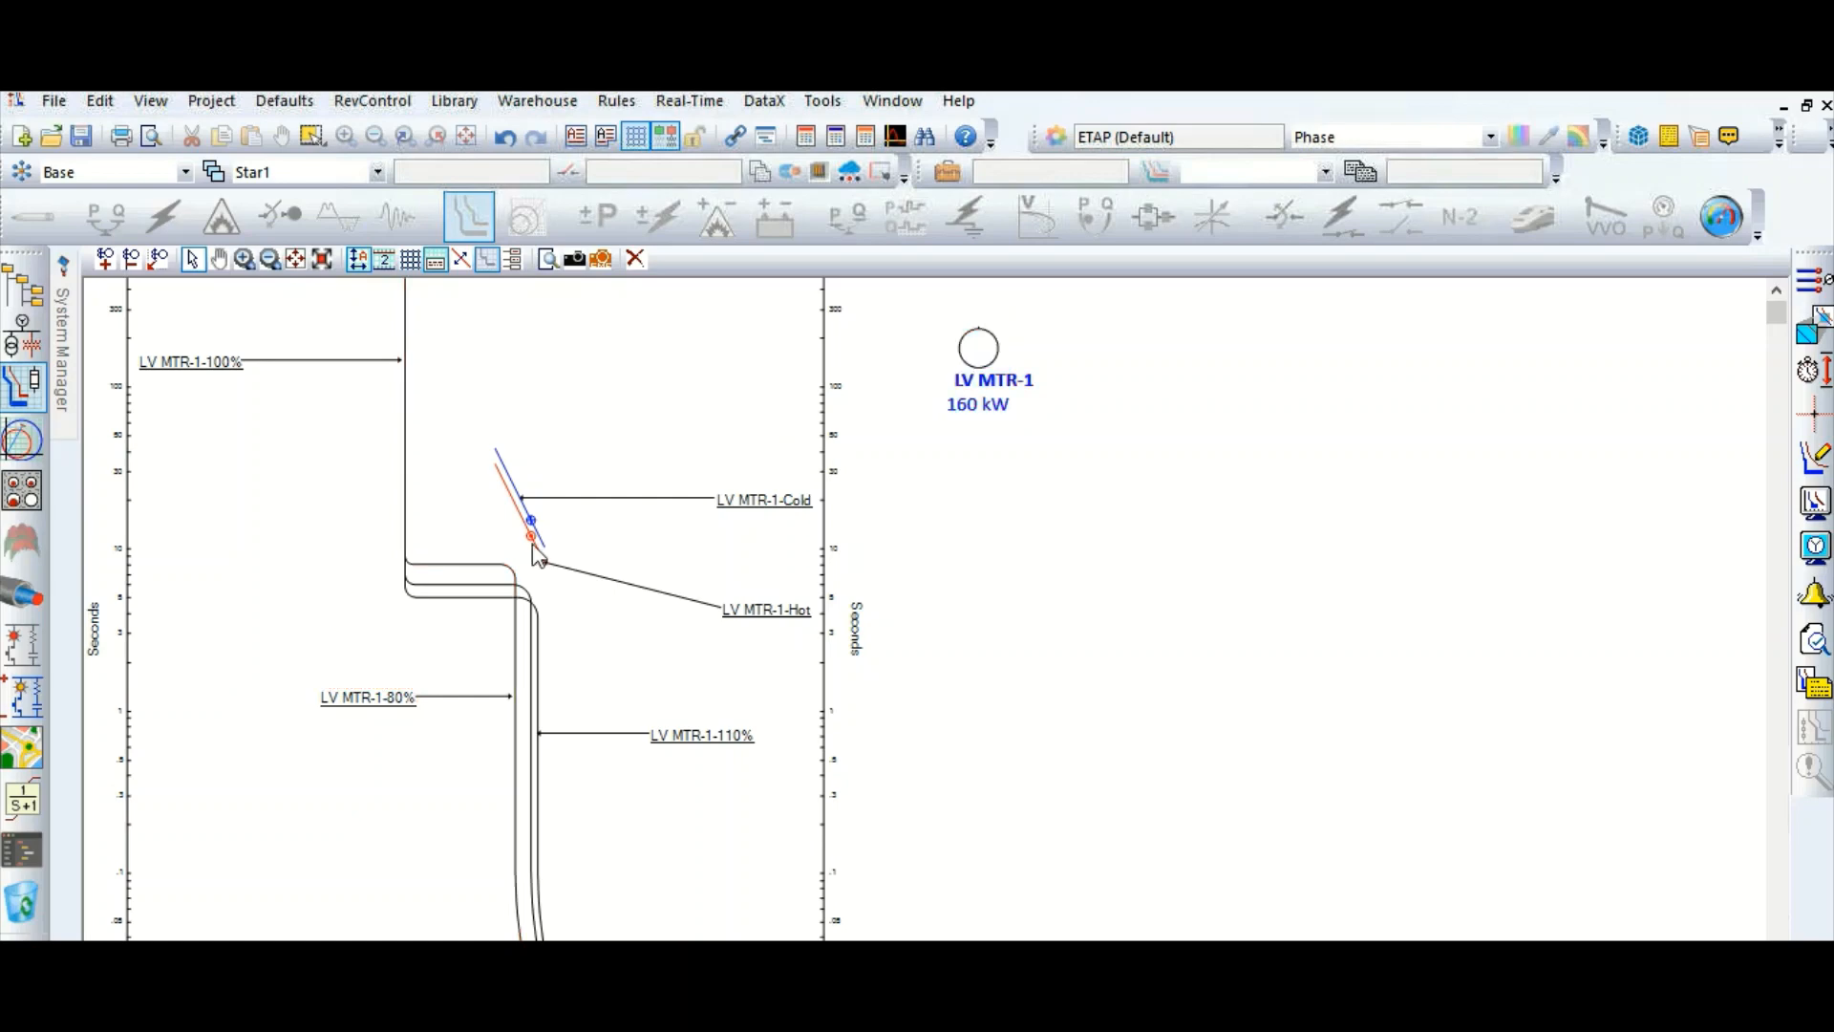
# Highlight the motor's cold and hot thermal limit curves one after the other to compare them with the starting curves.
pyautogui.click(766, 504)
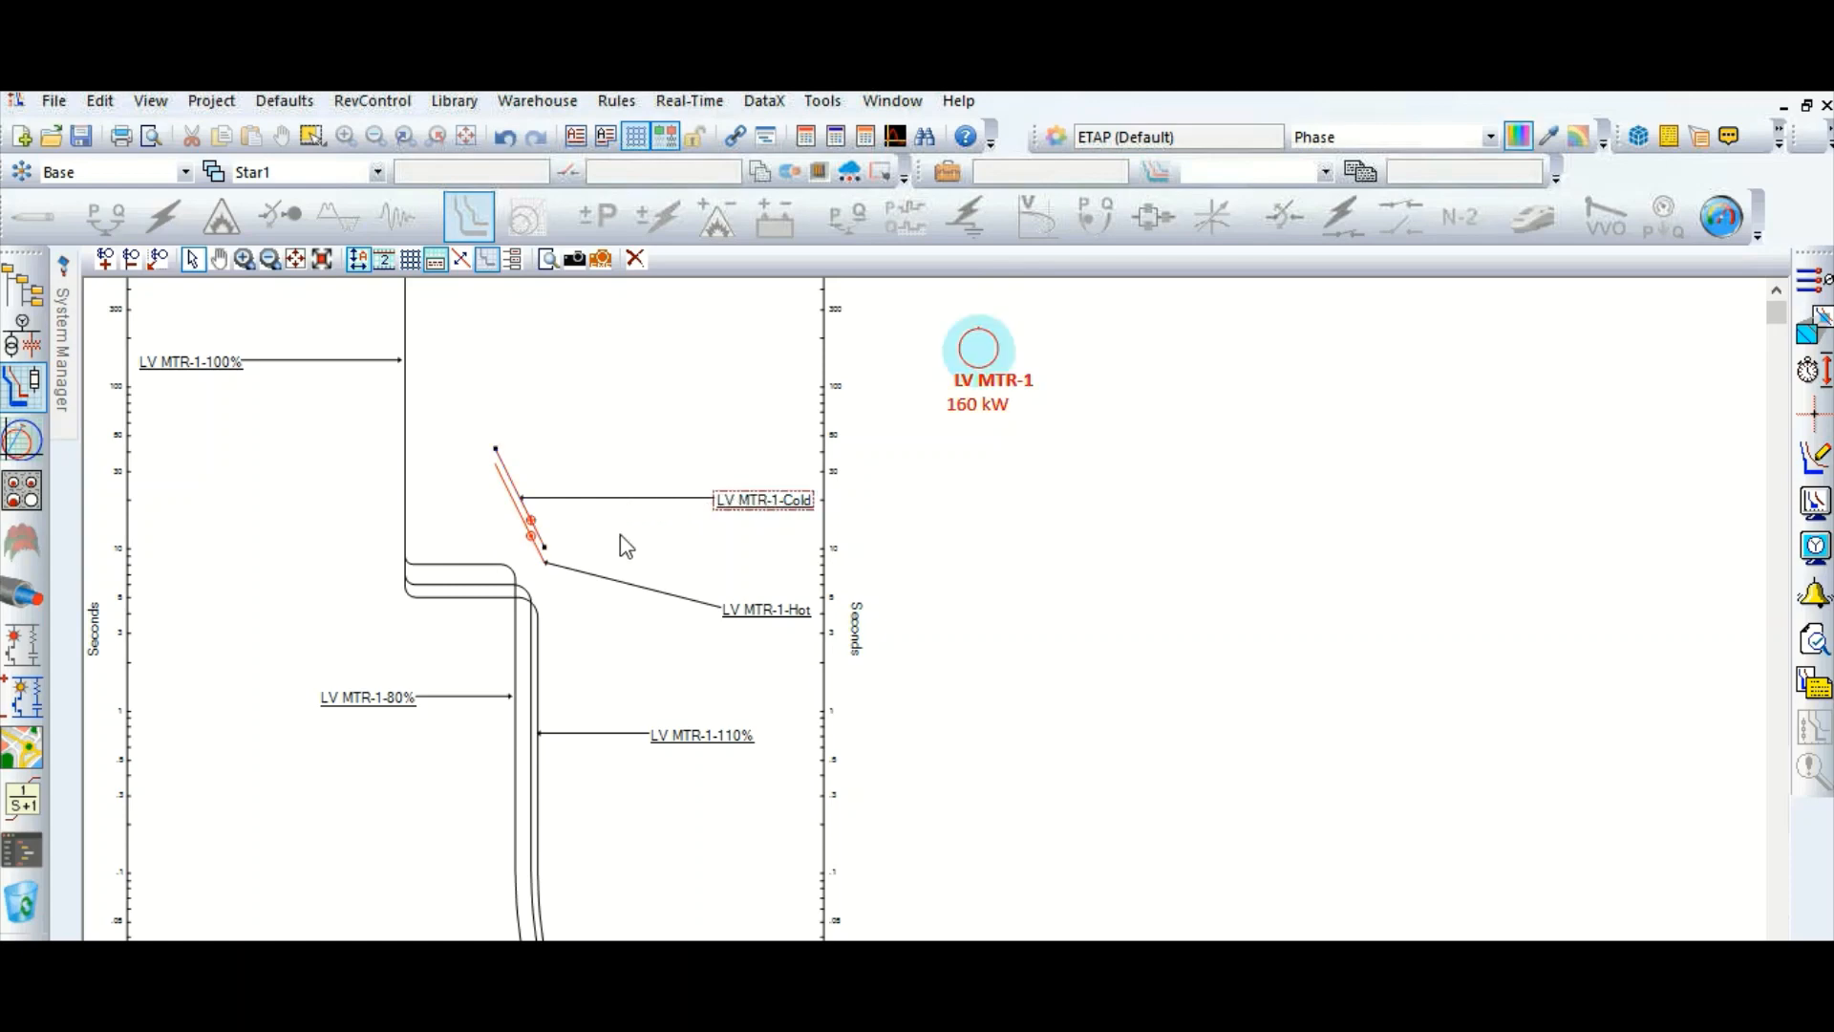
pyautogui.click(750, 607)
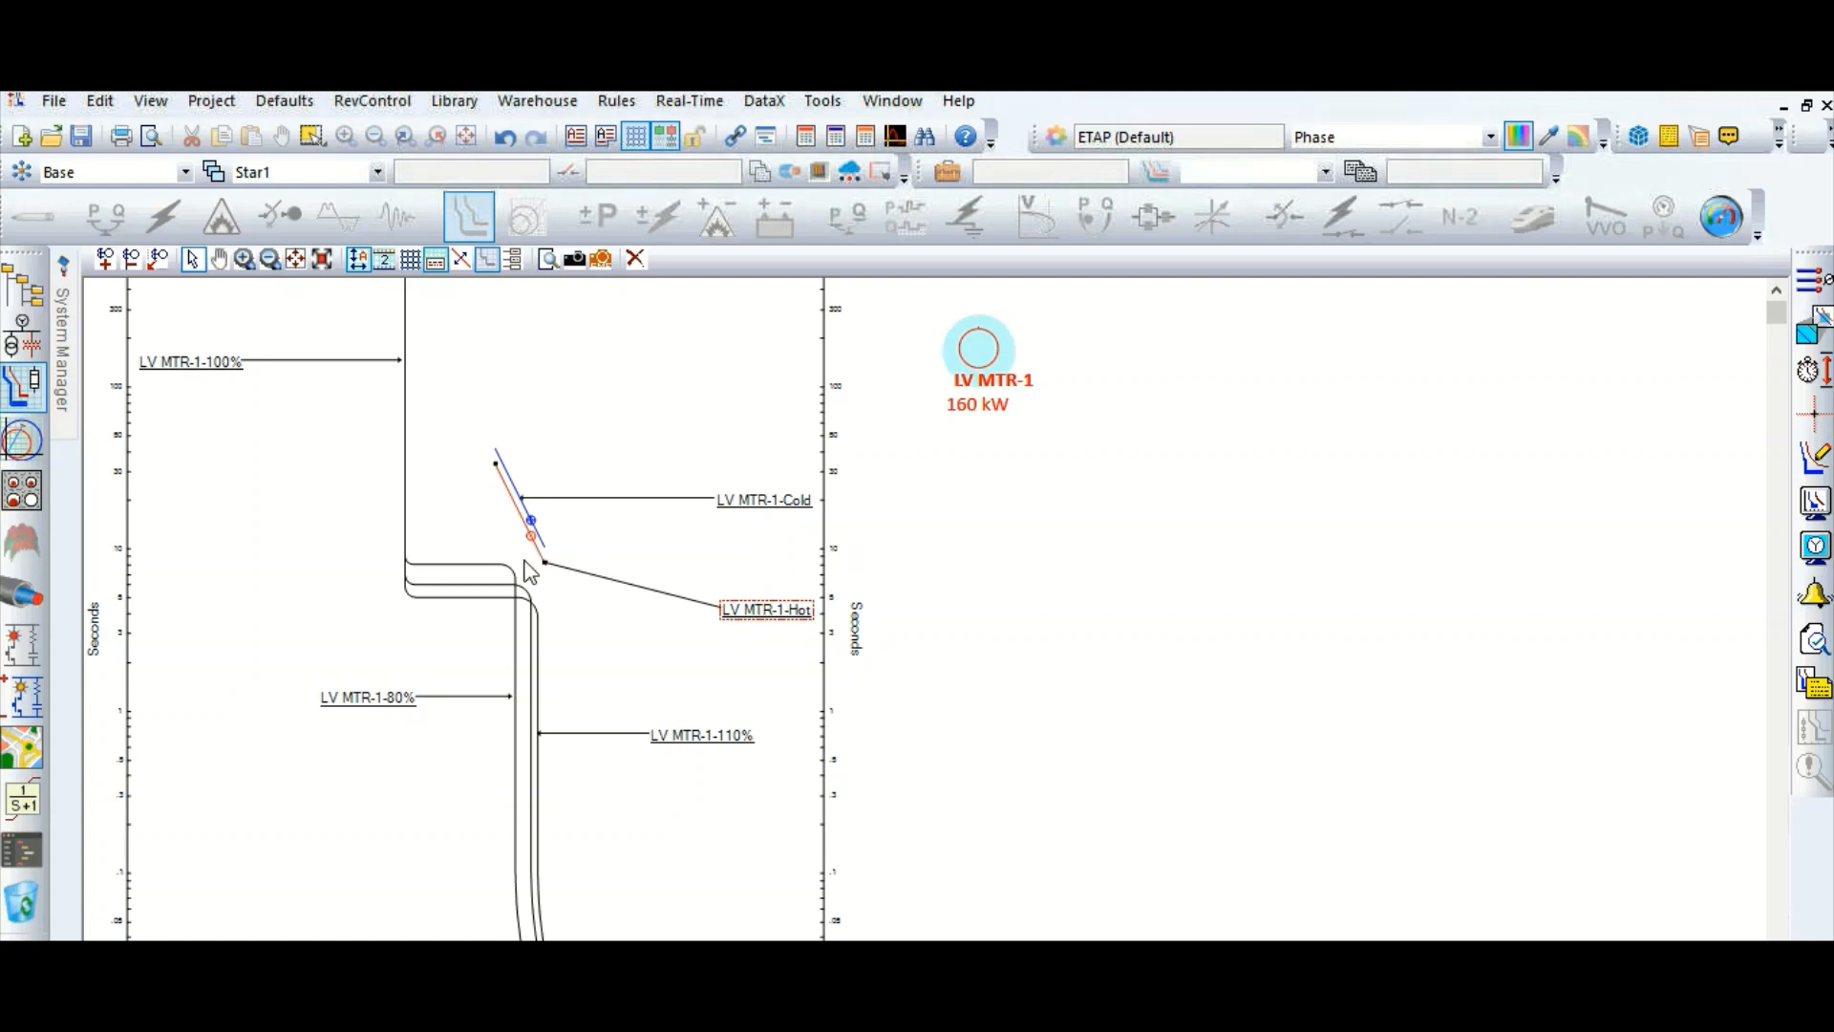
pyautogui.click(487, 530)
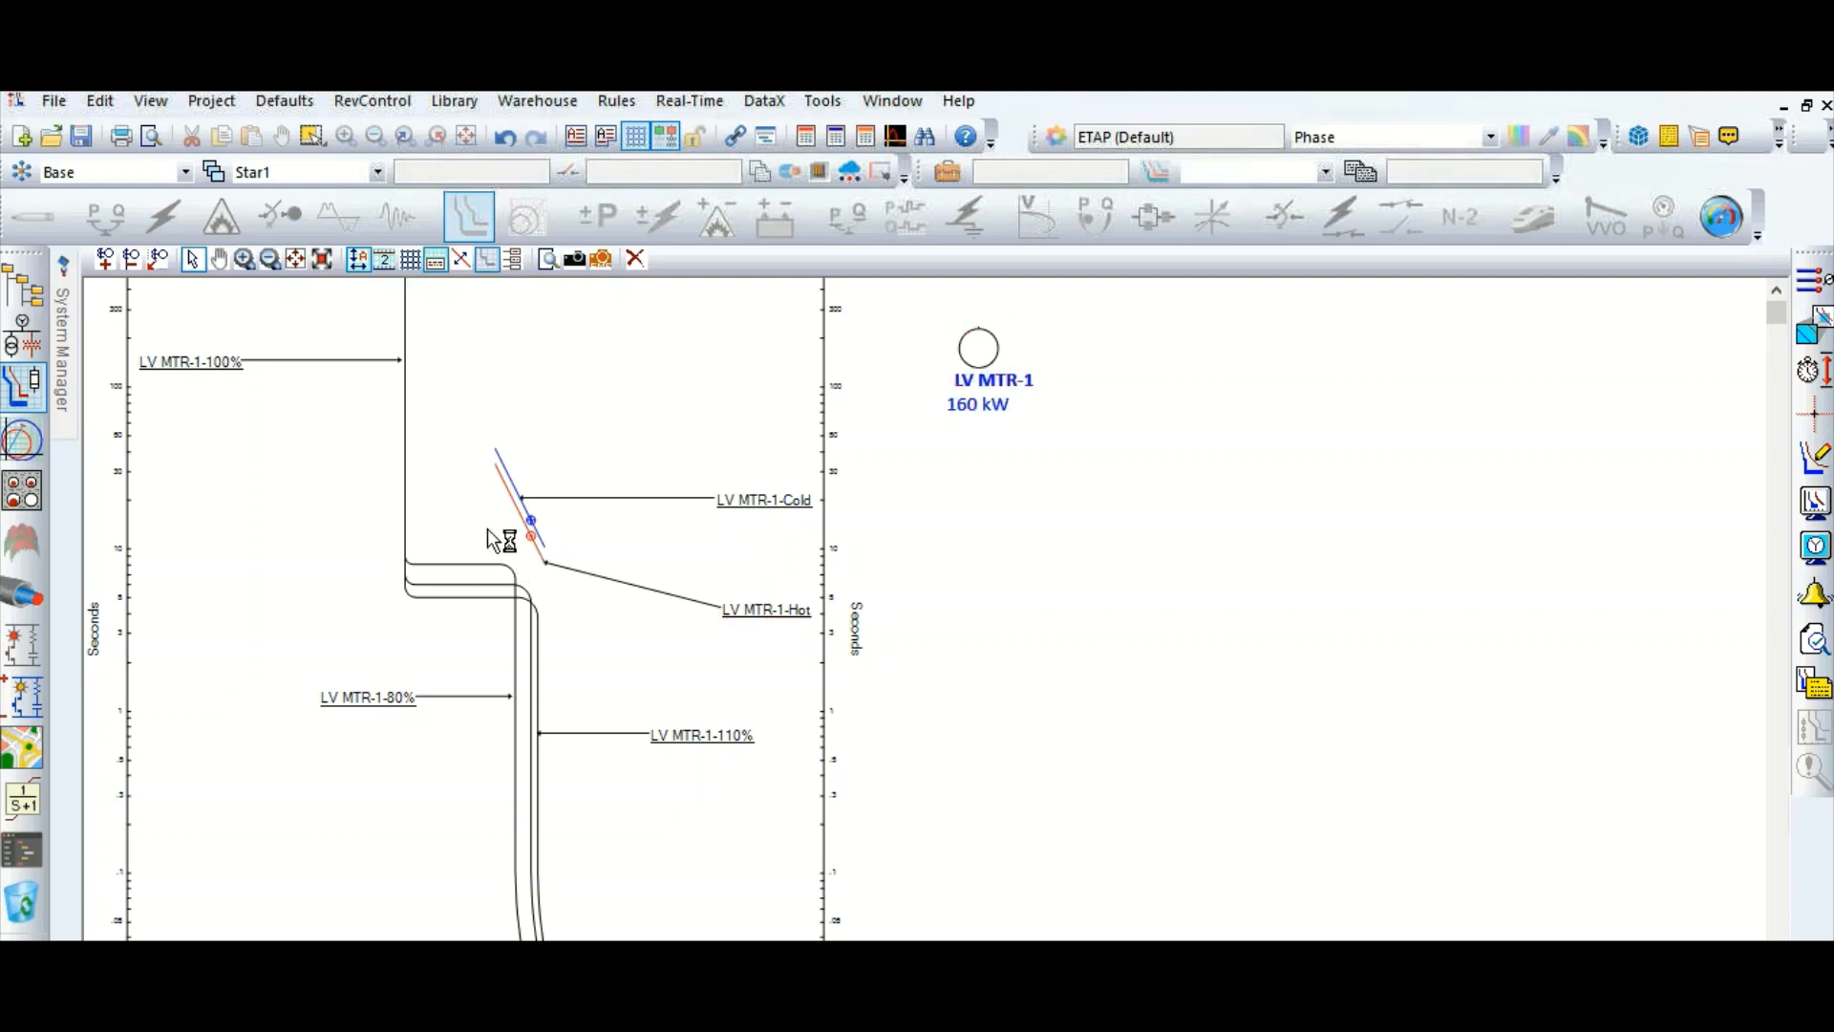